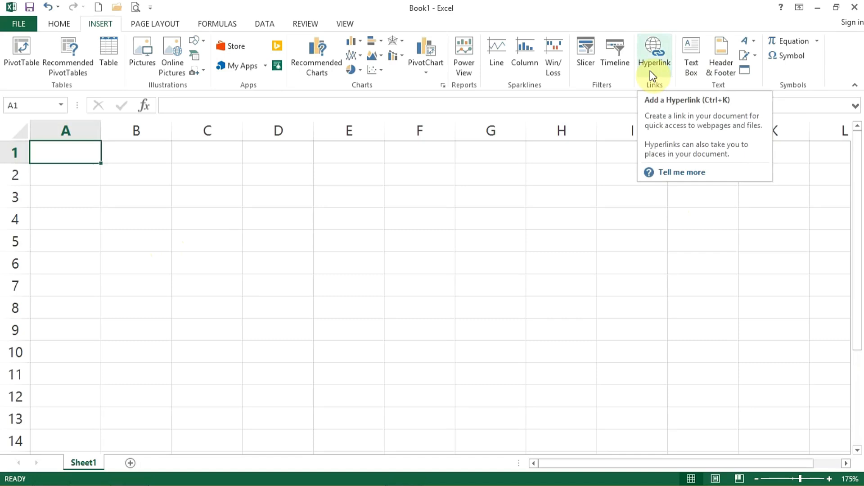
Enter "Word Introduction" in cell A1 and fit column A's width to the text.
{"action": "left_click_drag", "start_coordinate": [102, 135], "coordinate": [135, 135]}
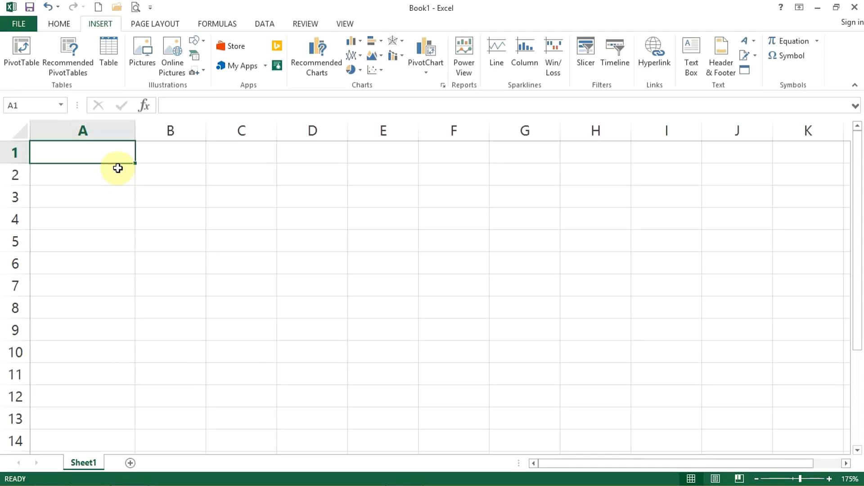
{"action": "type", "text": "Word Introduction"}
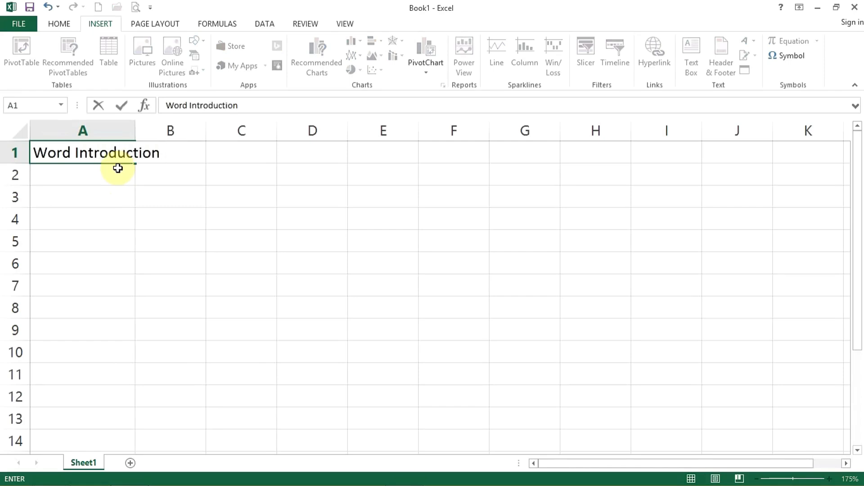
{"action": "key", "text": "Return"}
{"action": "left_click", "coordinate": [110, 152]}
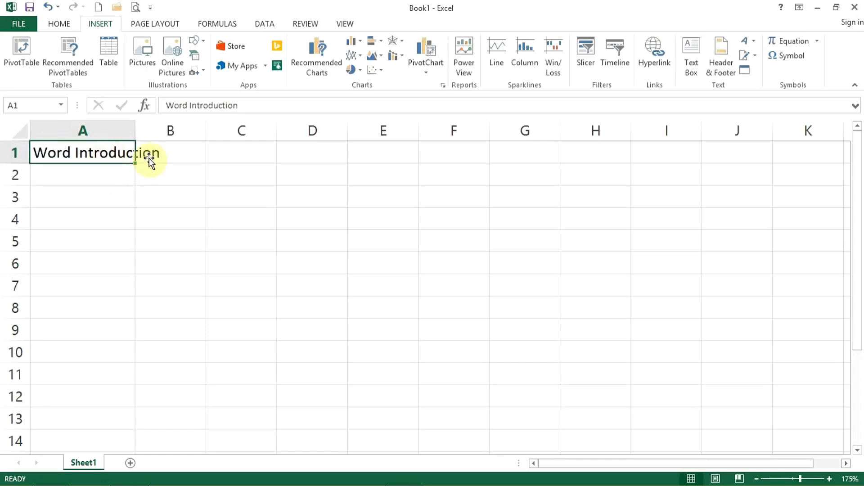
{"action": "double_click", "coordinate": [135, 131]}
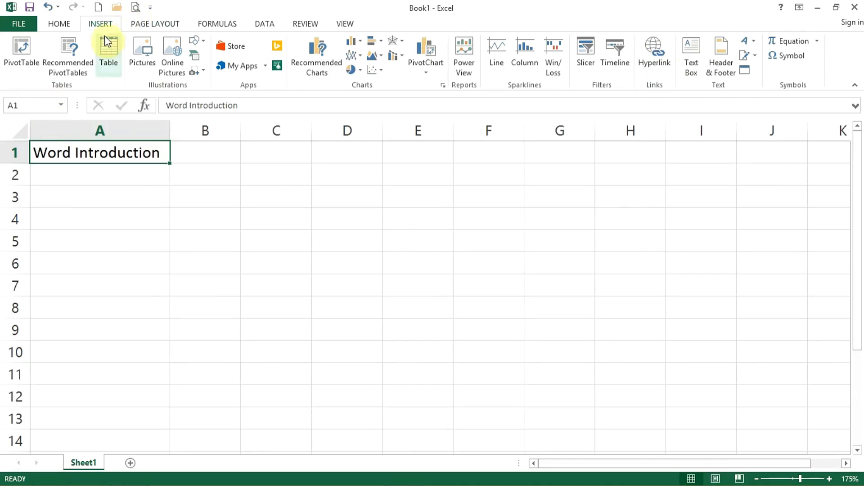
Insert a hyperlink in cell A1 to the existing file D:\access.docx, keeping Word Introduction as the display text.
{"action": "left_click", "coordinate": [662, 63]}
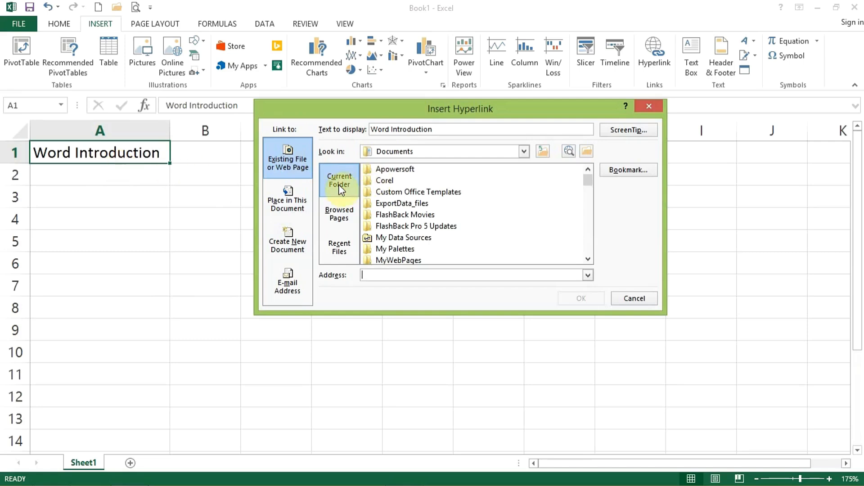
{"action": "left_click", "coordinate": [337, 216]}
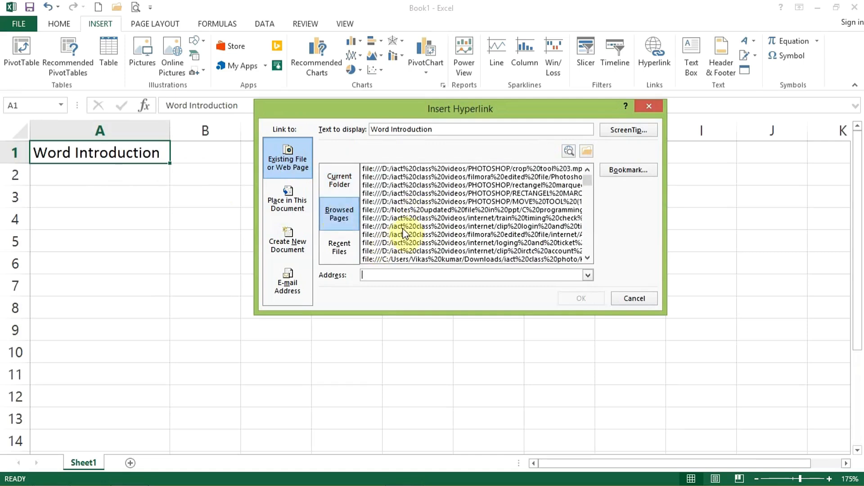
{"action": "left_click", "coordinate": [336, 187]}
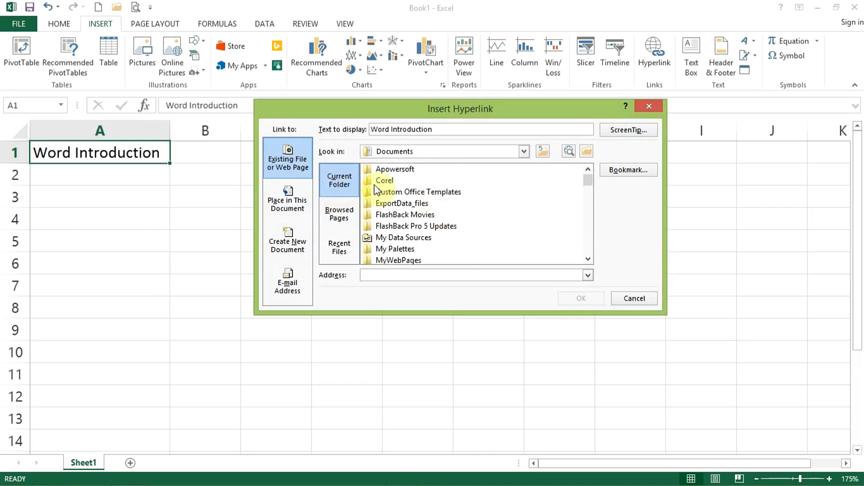
{"action": "left_click", "coordinate": [524, 154]}
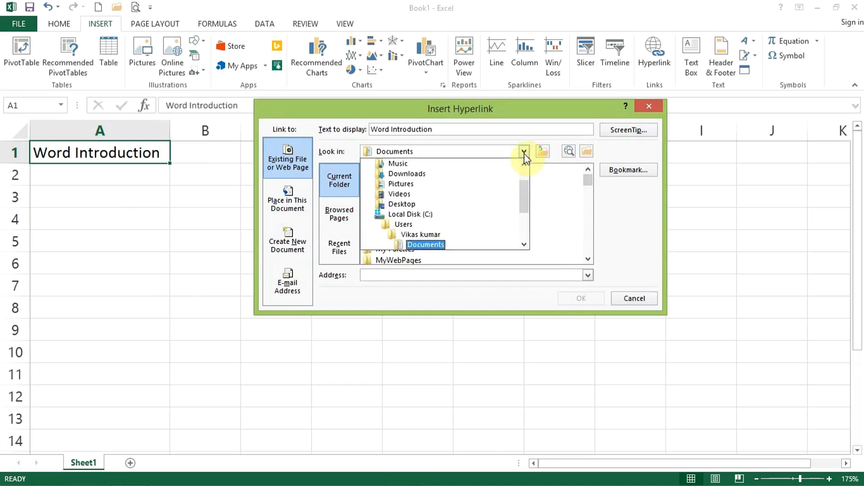
{"action": "scroll", "coordinate": [434, 236], "scroll_direction": "down", "scroll_amount": 1}
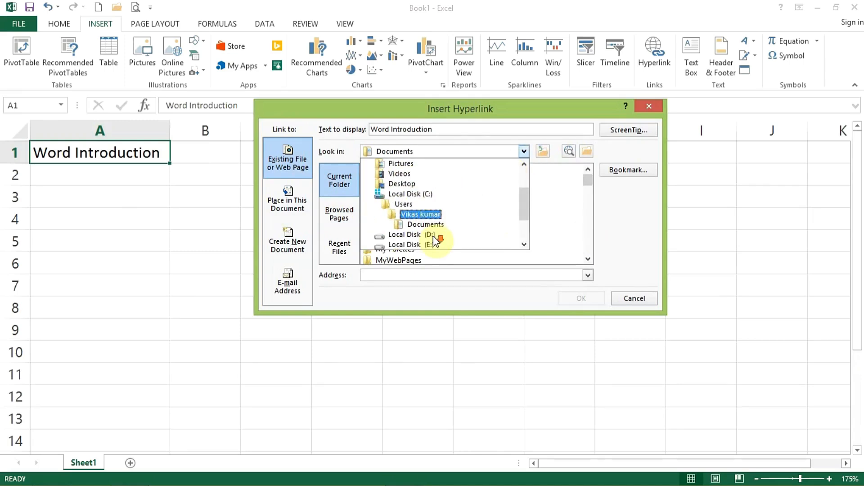
{"action": "scroll", "coordinate": [414, 222], "scroll_direction": "down", "scroll_amount": 2}
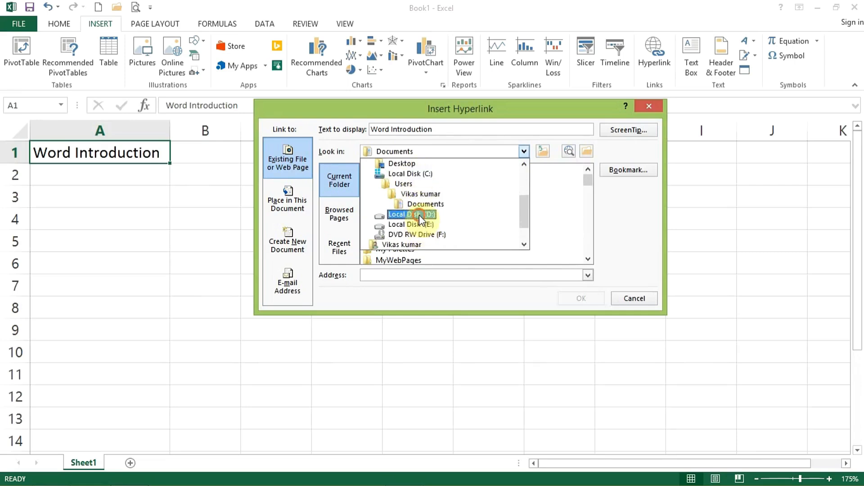
{"action": "left_click", "coordinate": [419, 214]}
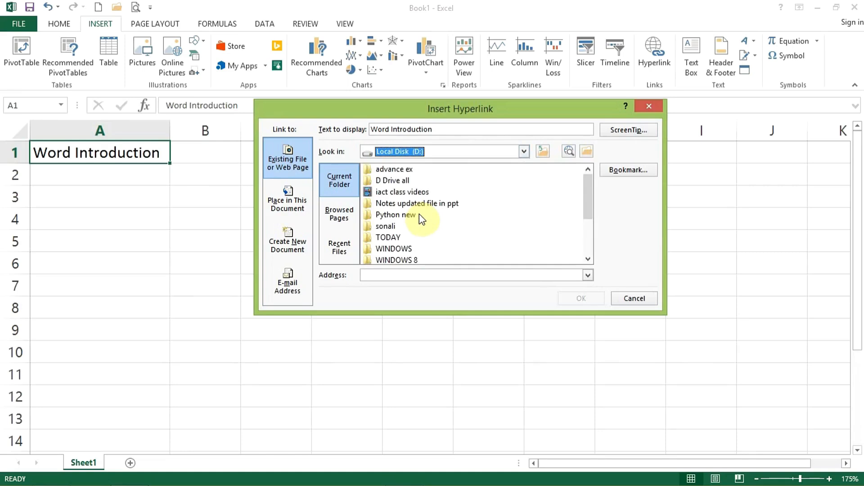
{"action": "left_click", "coordinate": [382, 242]}
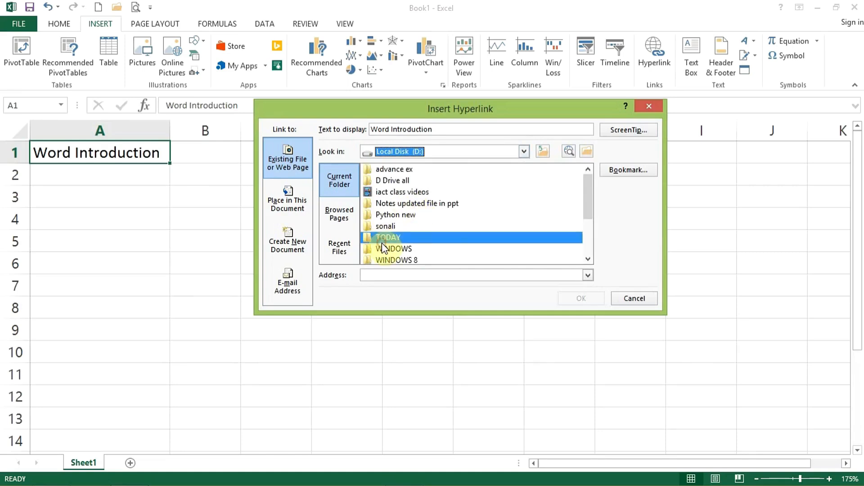
{"action": "scroll", "coordinate": [381, 242], "scroll_direction": "down", "scroll_amount": 2}
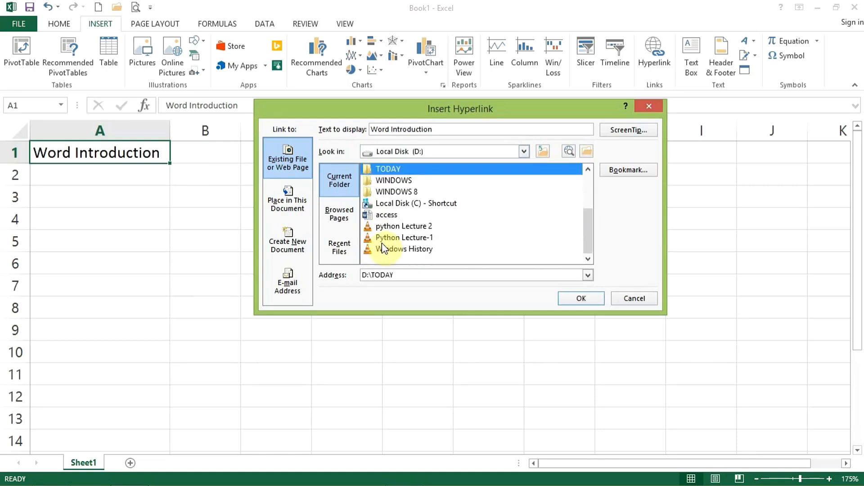
{"action": "left_click", "coordinate": [391, 217]}
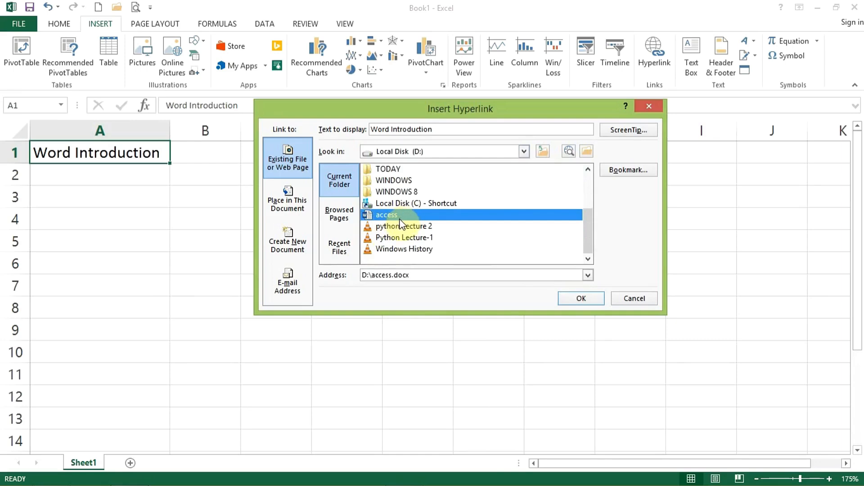
{"action": "left_click", "coordinate": [581, 299]}
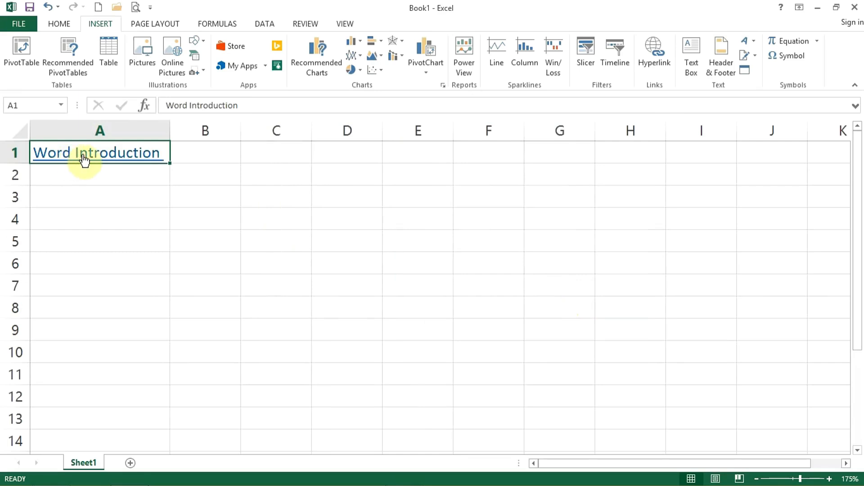
Follow the Word Introduction hyperlink in cell A1 and switch to the linked document in Word.
{"action": "mouse_move", "coordinate": [63, 162]}
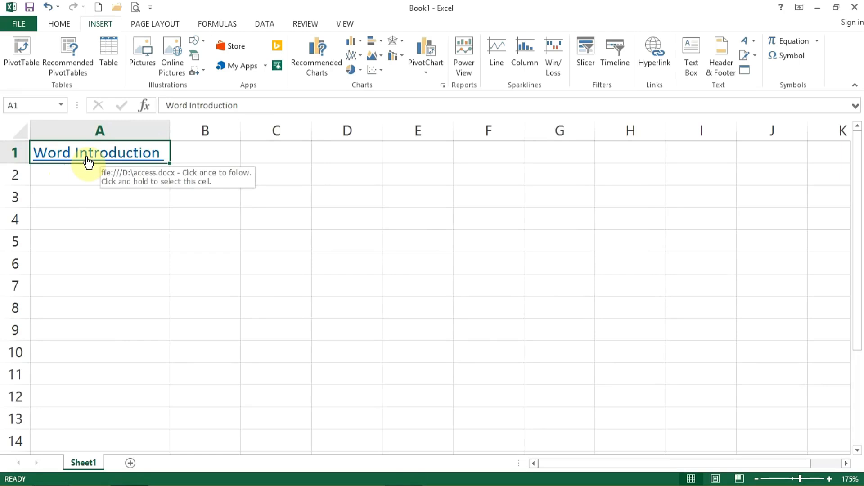
{"action": "key", "text": "super+plus"}
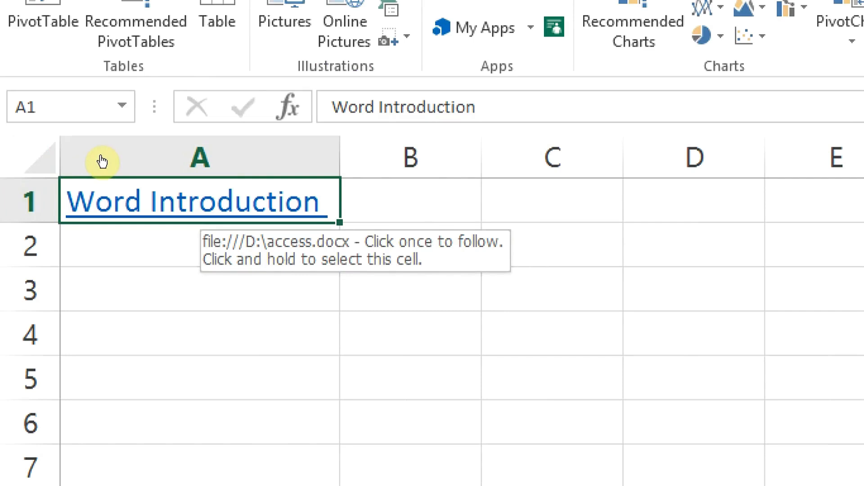
{"action": "left_click", "coordinate": [102, 160]}
{"action": "left_click_drag", "start_coordinate": [100, 153], "coordinate": [102, 171]}
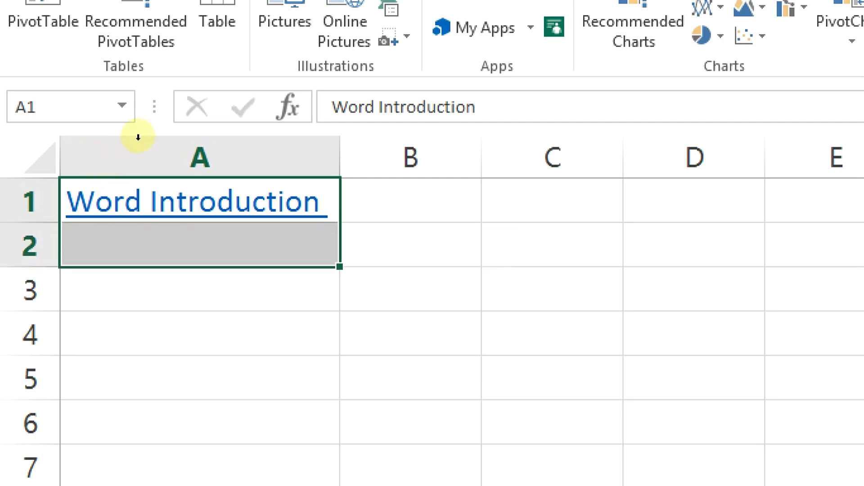
{"action": "left_click", "coordinate": [218, 164]}
{"action": "left_click", "coordinate": [85, 145]}
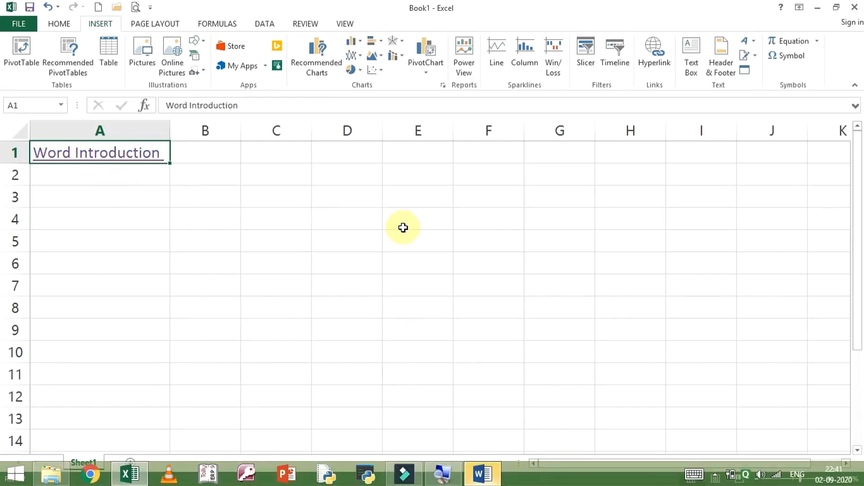
{"action": "left_click", "coordinate": [480, 452]}
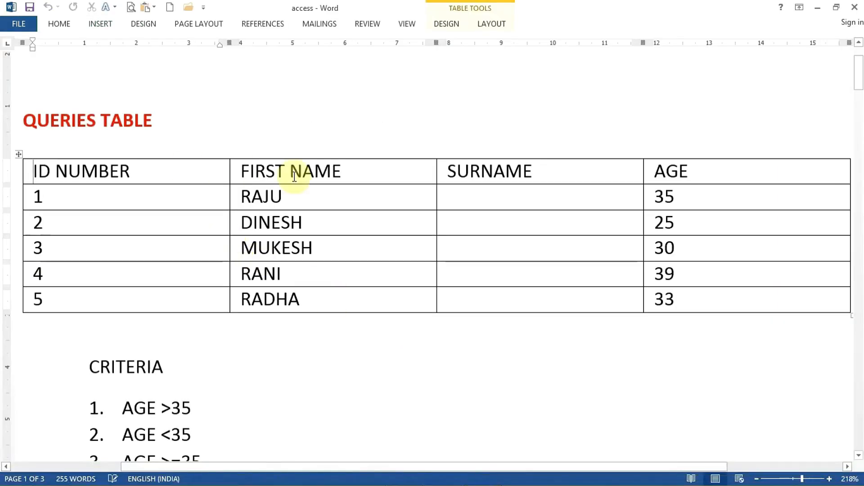
Look through the linked access document, then close it to return to the Excel workbook.
{"action": "scroll", "coordinate": [245, 236], "scroll_direction": "down", "scroll_amount": 3}
{"action": "scroll", "coordinate": [359, 227], "scroll_direction": "down", "scroll_amount": 10}
{"action": "scroll", "coordinate": [268, 241], "scroll_direction": "up", "scroll_amount": 10}
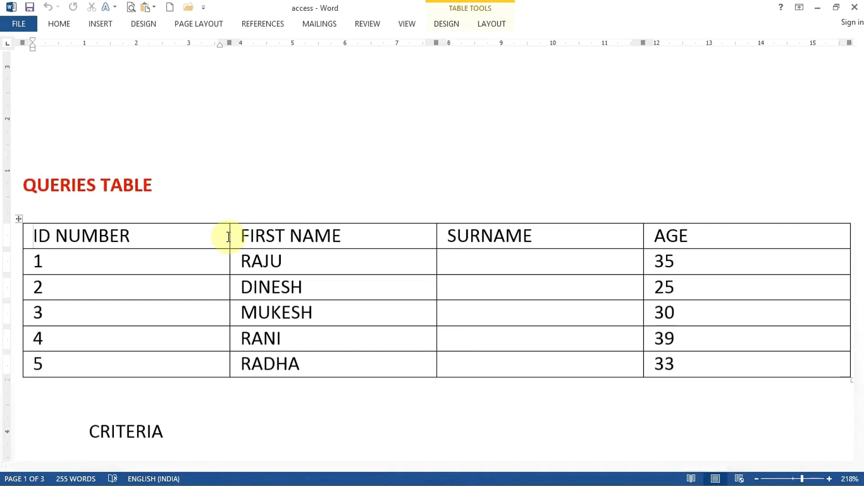
{"action": "left_click", "coordinate": [854, 7]}
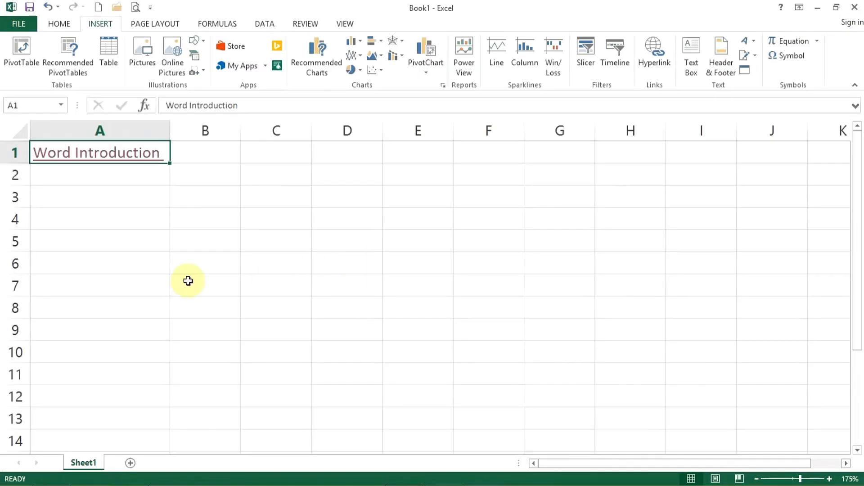
Add four blank worksheets after Sheet1 in the workbook.
{"action": "left_click", "coordinate": [122, 177]}
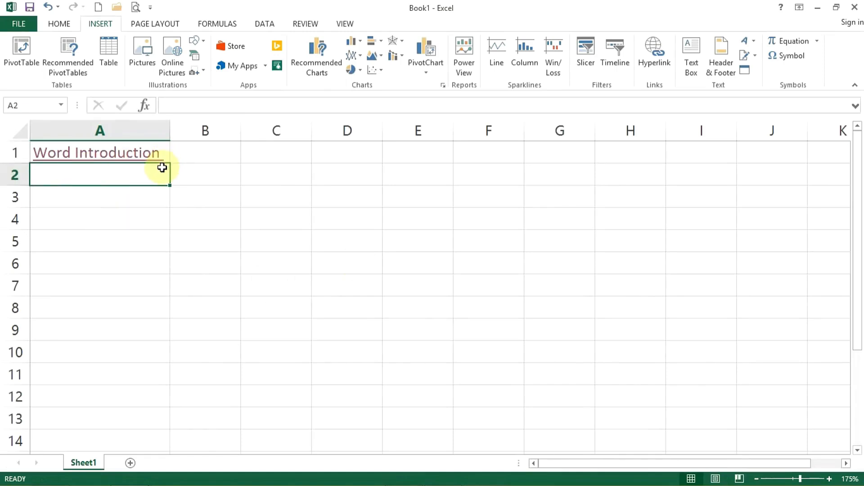
{"action": "left_click", "coordinate": [133, 245]}
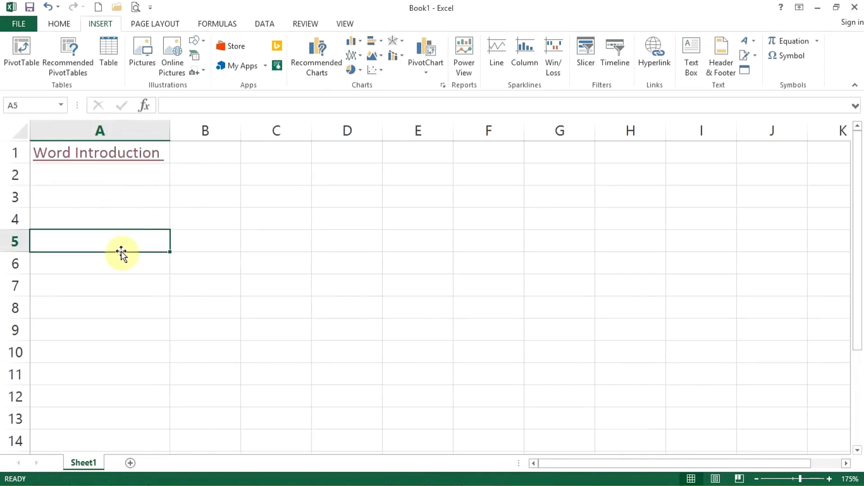
{"action": "left_click", "coordinate": [130, 462]}
{"action": "left_click", "coordinate": [172, 462]}
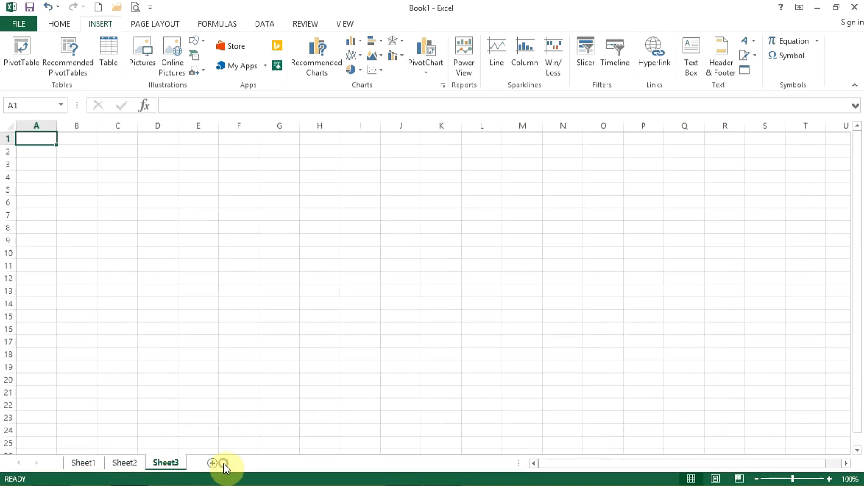
{"action": "left_click", "coordinate": [214, 462]}
{"action": "left_click", "coordinate": [251, 462]}
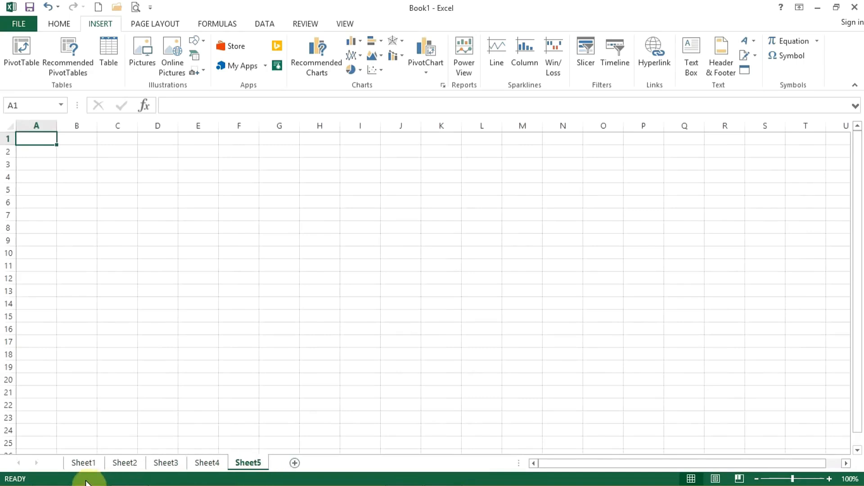
Rename Sheet1 as Home.
{"action": "left_click", "coordinate": [81, 463]}
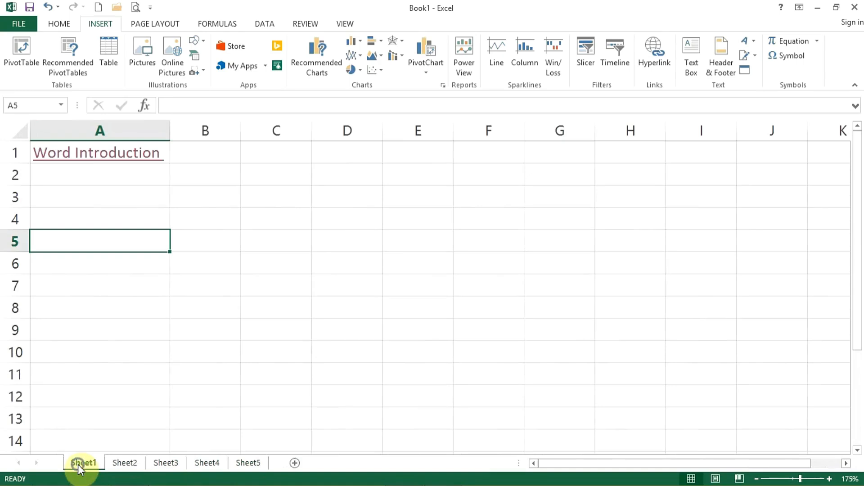
{"action": "right_click", "coordinate": [77, 465]}
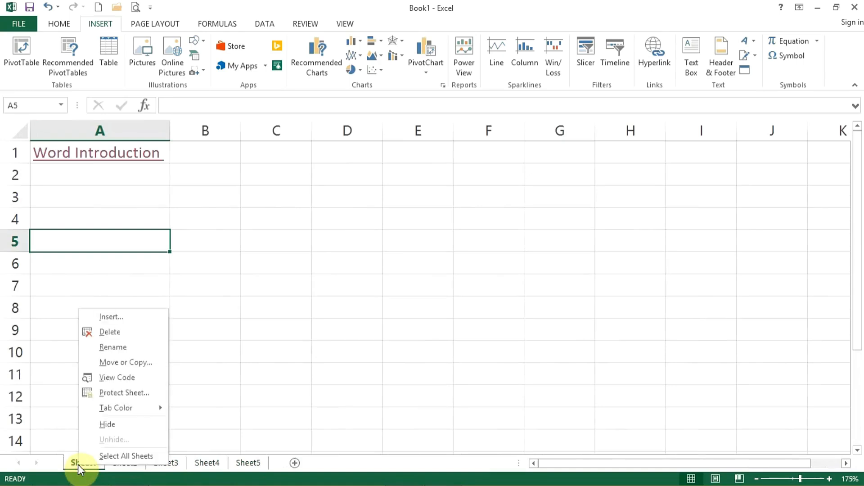
{"action": "left_click", "coordinate": [121, 346]}
{"action": "type", "text": "Home"}
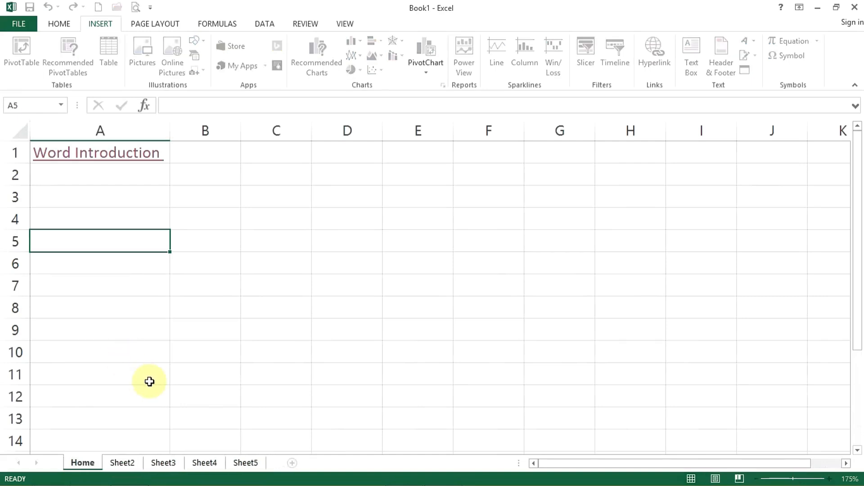
{"action": "key", "text": "Return"}
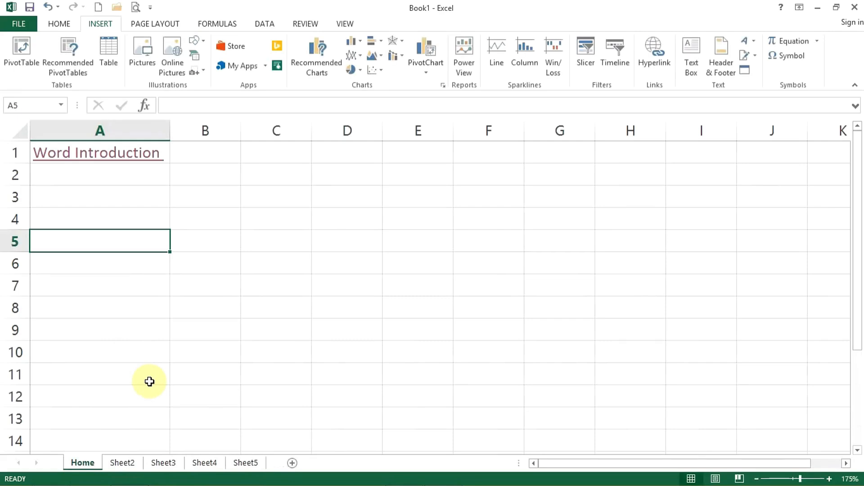
Rename Sheet2 as Jan.
{"action": "right_click", "coordinate": [124, 464]}
{"action": "left_click", "coordinate": [159, 351]}
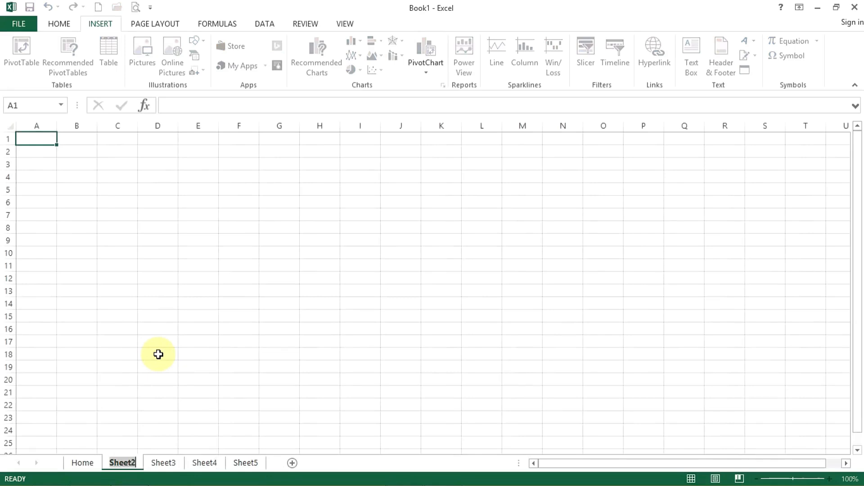
{"action": "type", "text": "Jan"}
{"action": "key", "text": "Return"}
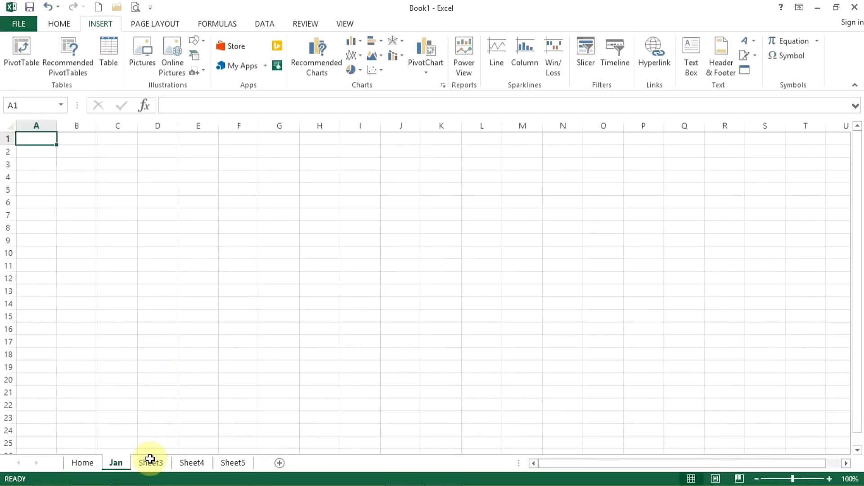
Rename Sheet3 as Feb.
{"action": "right_click", "coordinate": [150, 459]}
{"action": "left_click", "coordinate": [188, 345]}
{"action": "type", "text": "Feb"}
{"action": "key", "text": "Return"}
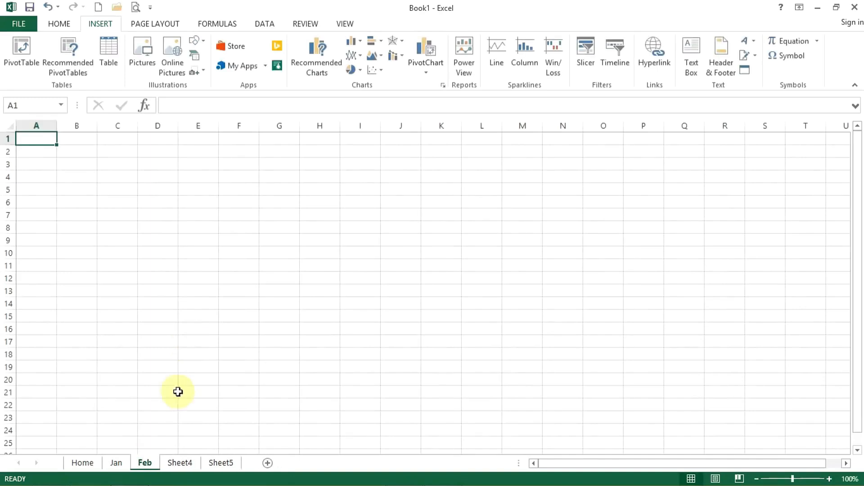
Rename Sheet4 as Mar.
{"action": "right_click", "coordinate": [179, 462]}
{"action": "left_click", "coordinate": [223, 346]}
{"action": "type", "text": "Mar"}
{"action": "key", "text": "Return"}
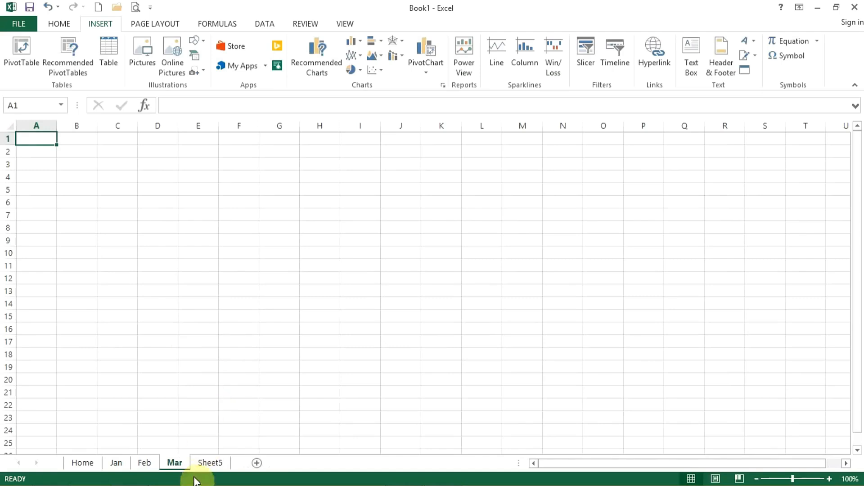
Rename Sheet5 as Apr.
{"action": "right_click", "coordinate": [209, 463]}
{"action": "left_click", "coordinate": [258, 345]}
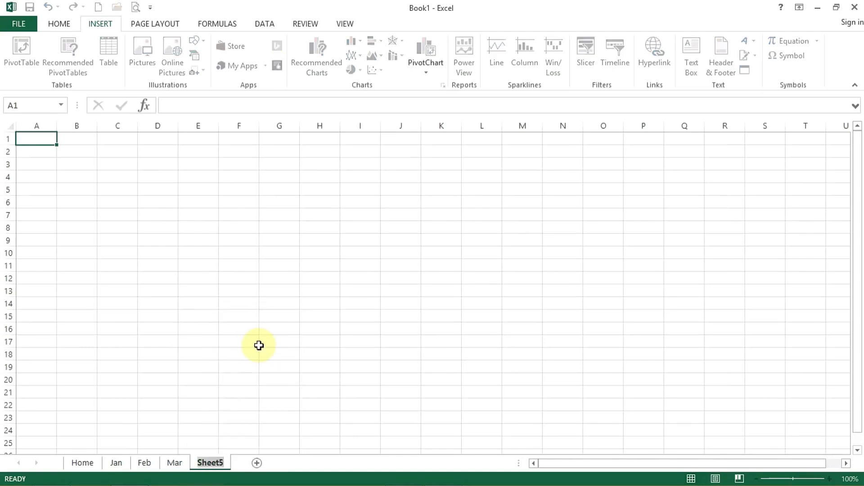
{"action": "type", "text": "Apr"}
{"action": "key", "text": "Return"}
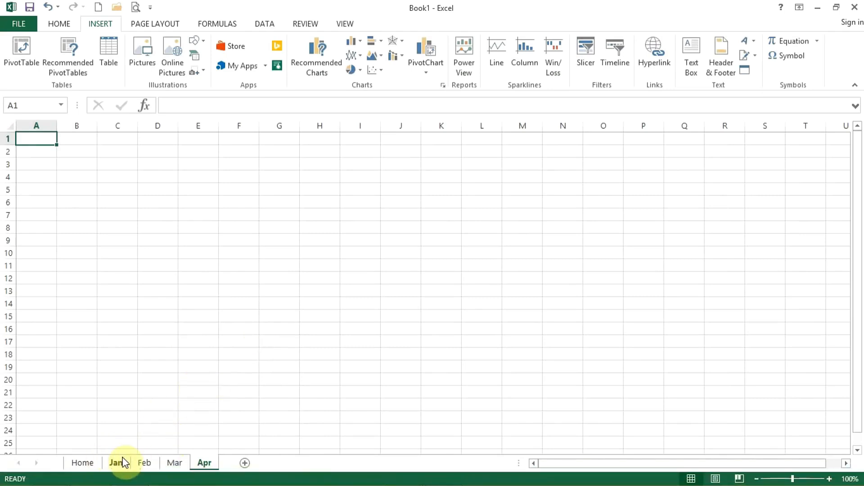
On the Home sheet, list Jan, Feb, Mar and Apr in cells A3 to A6.
{"action": "left_click", "coordinate": [83, 463]}
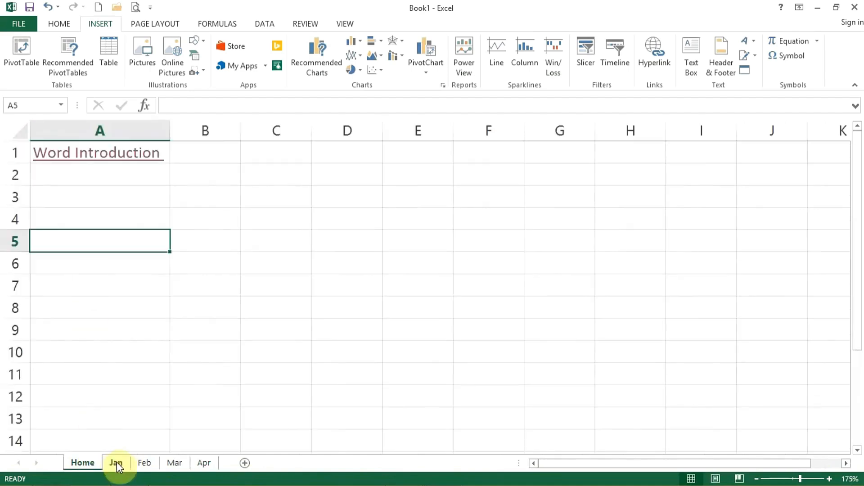
{"action": "left_click", "coordinate": [109, 187]}
{"action": "type", "text": "Jan"}
{"action": "key", "text": "Return"}
{"action": "type", "text": "Feb"}
{"action": "key", "text": "Return"}
{"action": "type", "text": "Mar"}
{"action": "key", "text": "Return"}
{"action": "type", "text": "Apr"}
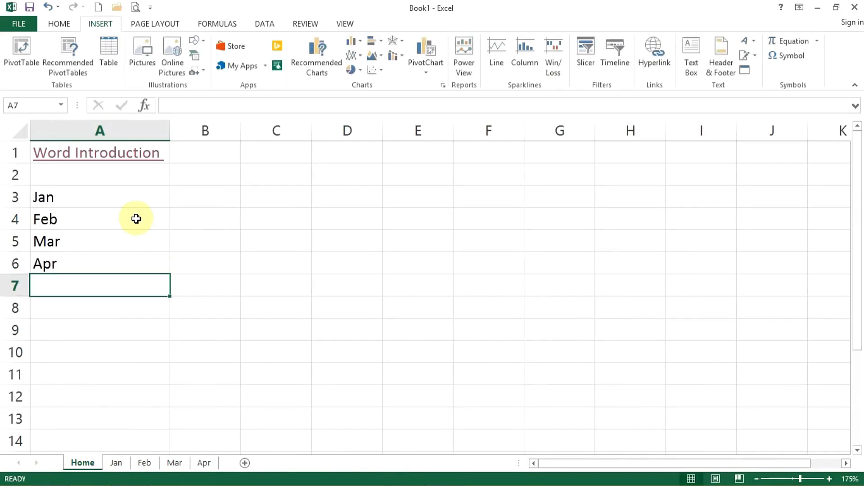
Hyperlink the Jan cell A3 to cell A1 of the Jan worksheet as a place in this document.
{"action": "left_click", "coordinate": [121, 192]}
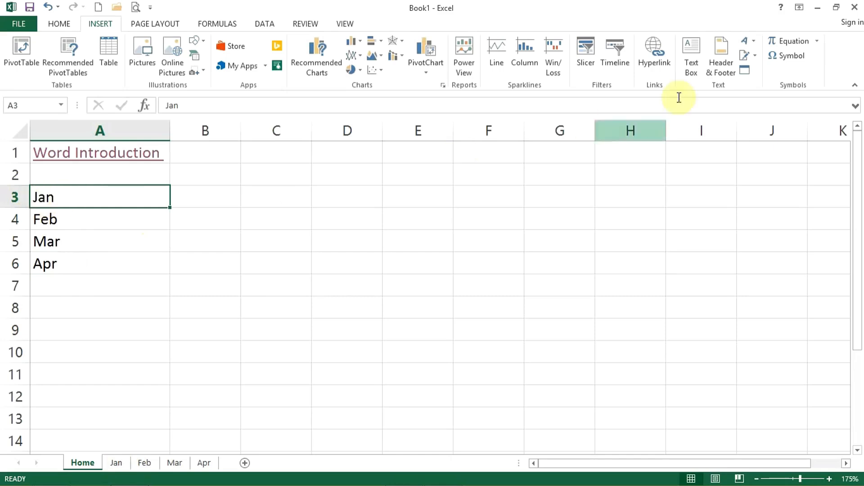
{"action": "left_click", "coordinate": [664, 67]}
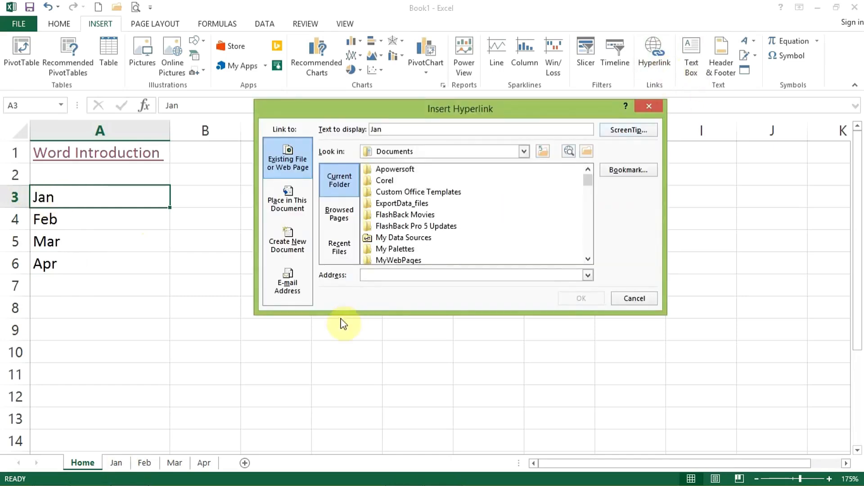
{"action": "left_click", "coordinate": [293, 208]}
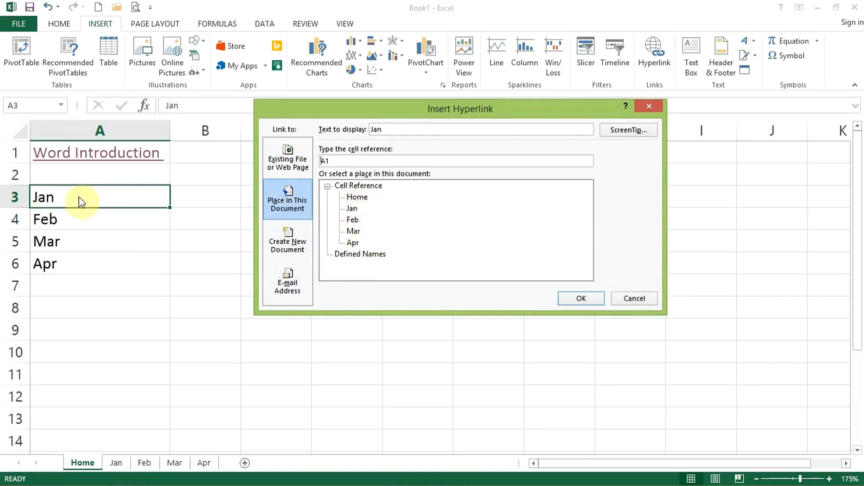
{"action": "left_click", "coordinate": [356, 210]}
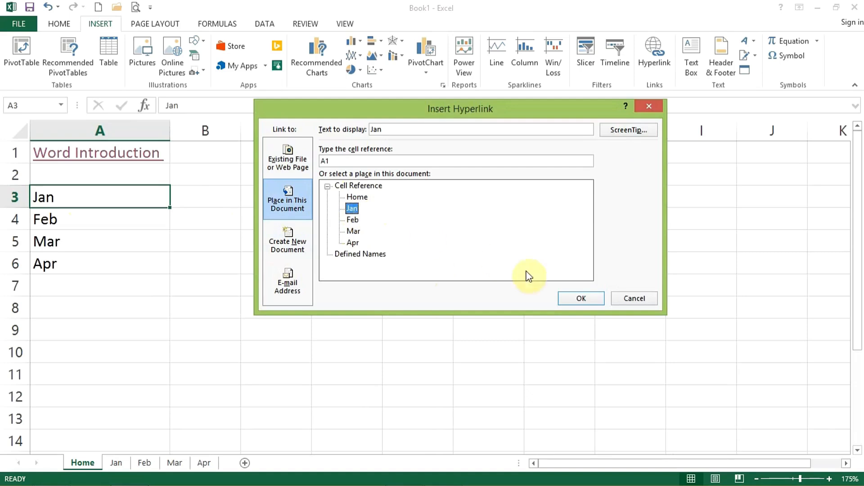
{"action": "left_click", "coordinate": [565, 299]}
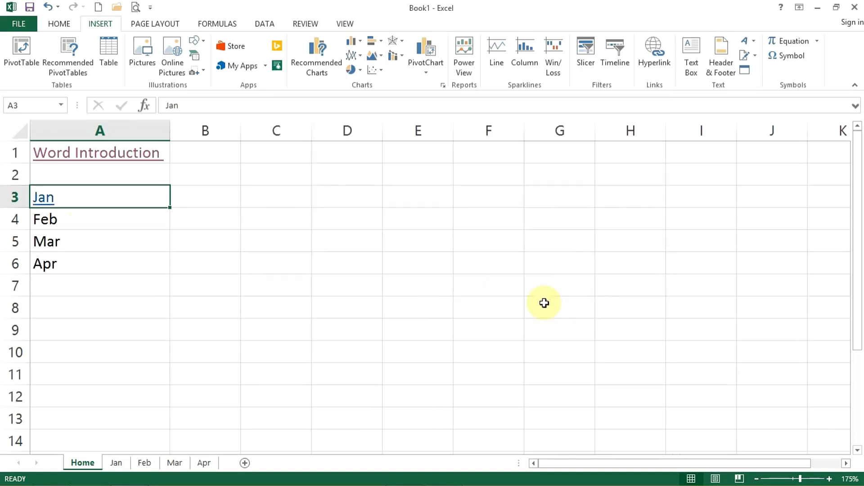
Hyperlink the Feb cell A4 to the Feb worksheet within this document.
{"action": "left_click", "coordinate": [72, 219]}
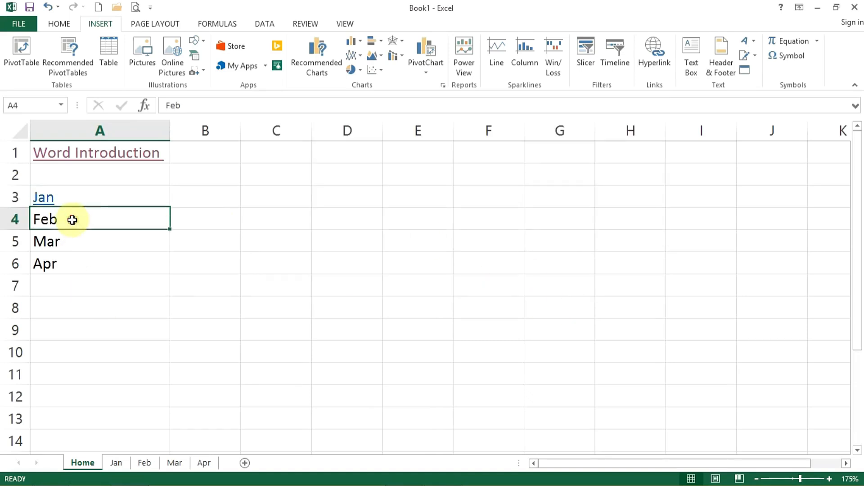
{"action": "left_click", "coordinate": [662, 69]}
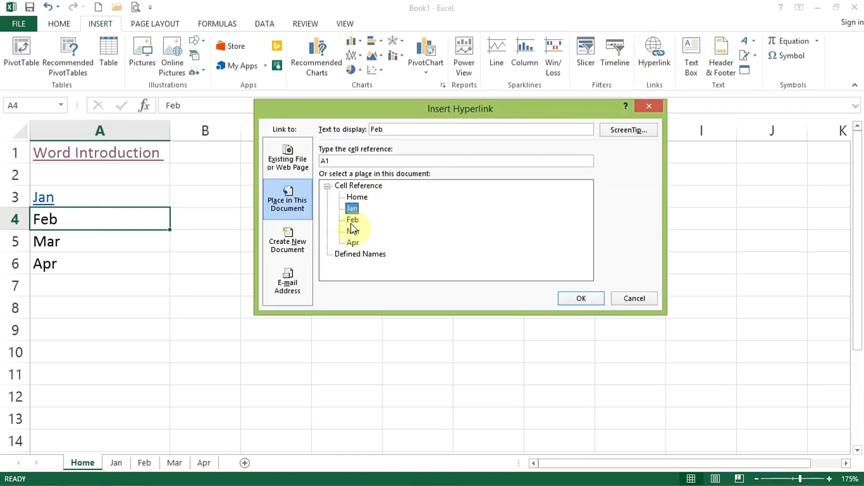
{"action": "left_click", "coordinate": [580, 299]}
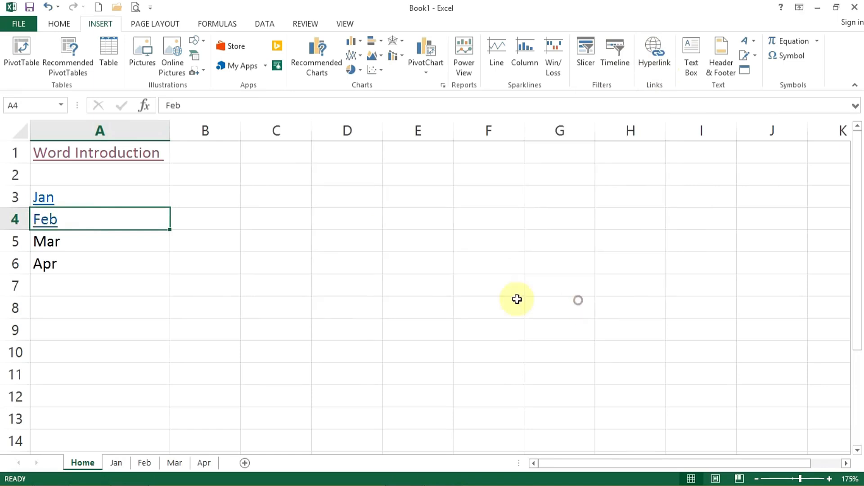
Hyperlink the Mar cell A5 to the Mar worksheet within this document.
{"action": "left_click", "coordinate": [49, 240]}
{"action": "left_click", "coordinate": [693, 71]}
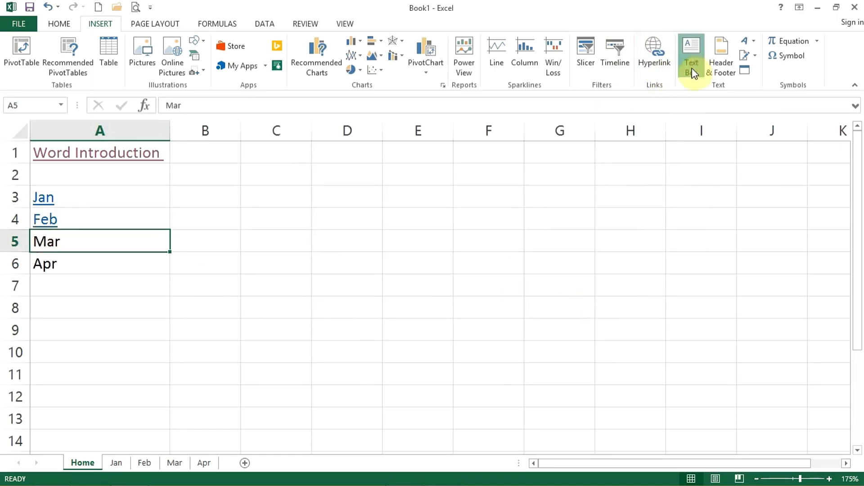
{"action": "left_click", "coordinate": [652, 63]}
{"action": "left_click", "coordinate": [353, 231]}
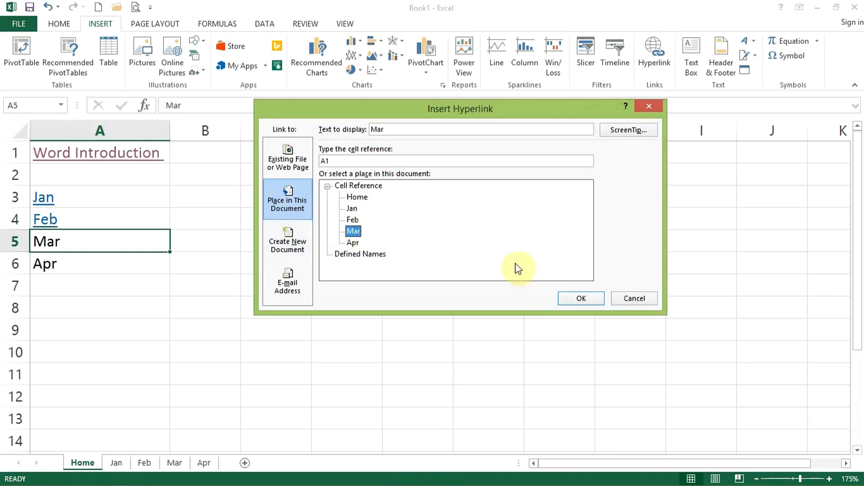
{"action": "left_click", "coordinate": [572, 298]}
Hyperlink the Apr cell A6 to the Apr worksheet within this document.
{"action": "left_click", "coordinate": [107, 264]}
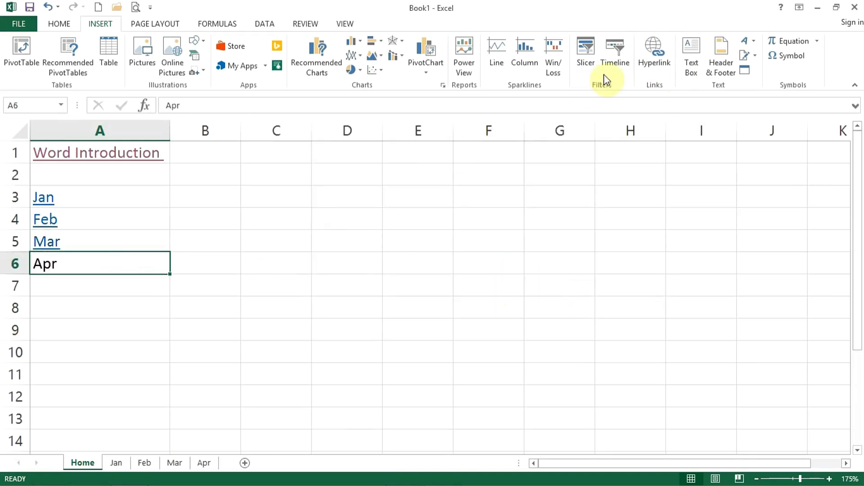
{"action": "left_click", "coordinate": [664, 48]}
{"action": "left_click", "coordinate": [354, 243]}
{"action": "left_click", "coordinate": [580, 298]}
{"action": "left_click", "coordinate": [48, 304]}
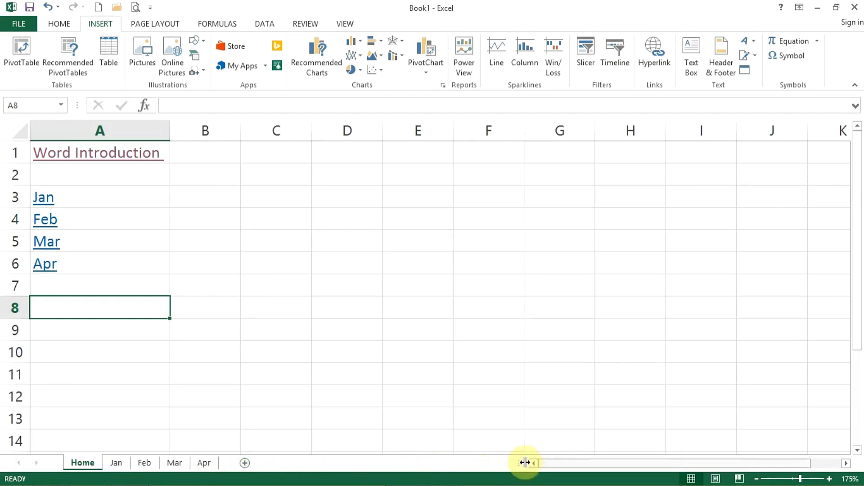
Follow the Mar link and enter Home in cell A1 of the Mar worksheet.
{"action": "left_click", "coordinate": [50, 245]}
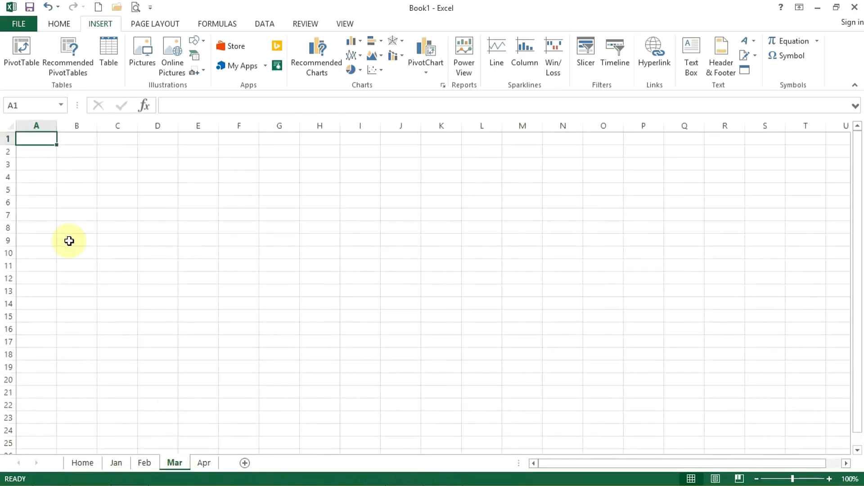
{"action": "scroll", "coordinate": [69, 241], "scroll_direction": "up", "scroll_amount": 5}
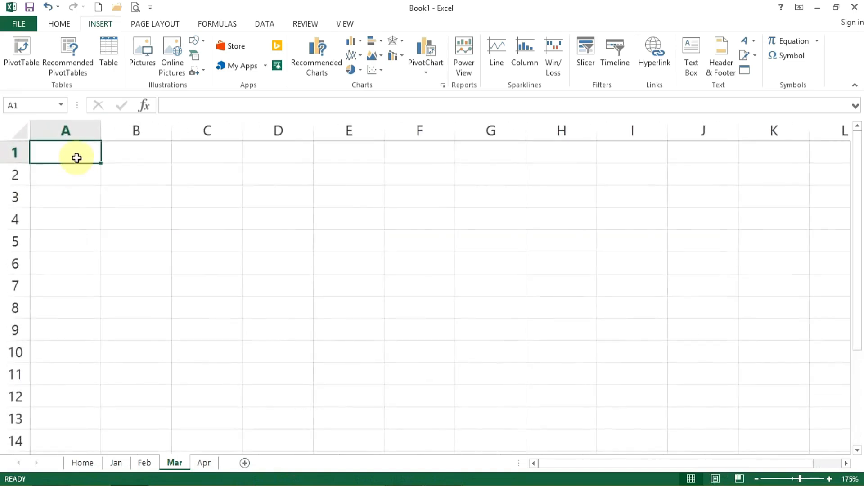
{"action": "type", "text": "Home"}
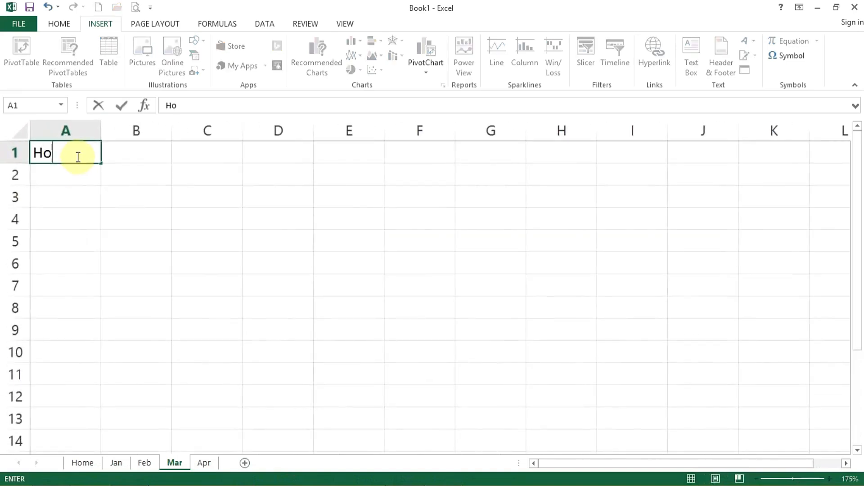
{"action": "key", "text": "Return"}
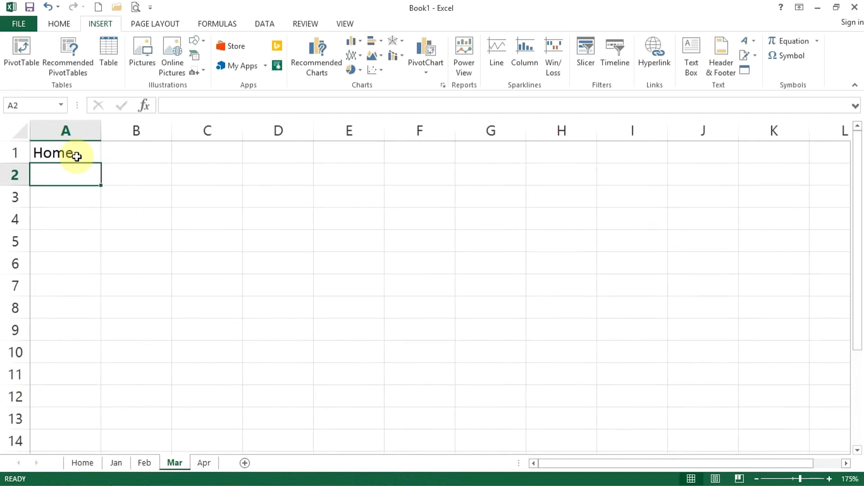
Hyperlink cell A1 of the Mar worksheet to the Home worksheet.
{"action": "left_click", "coordinate": [77, 156]}
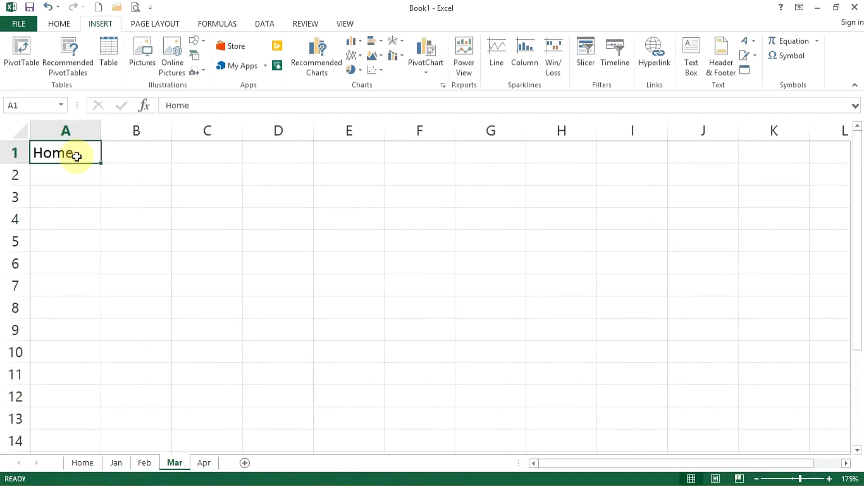
{"action": "left_click", "coordinate": [644, 56]}
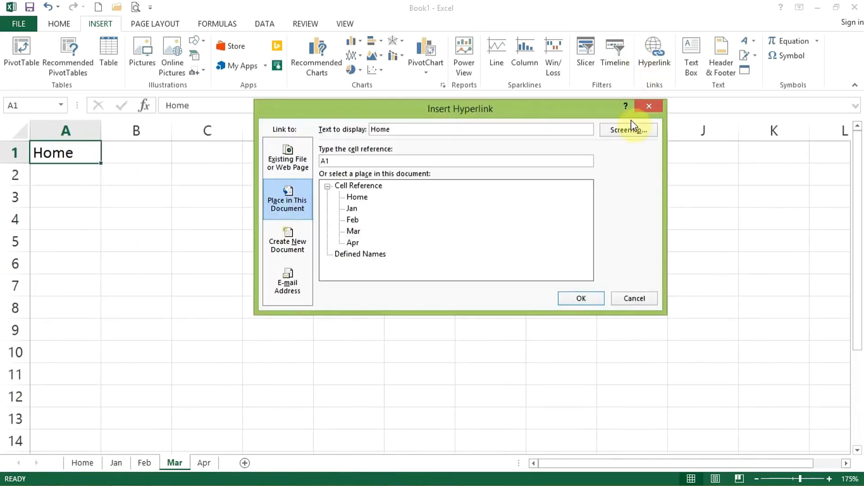
{"action": "left_click", "coordinate": [355, 198]}
{"action": "left_click", "coordinate": [593, 296]}
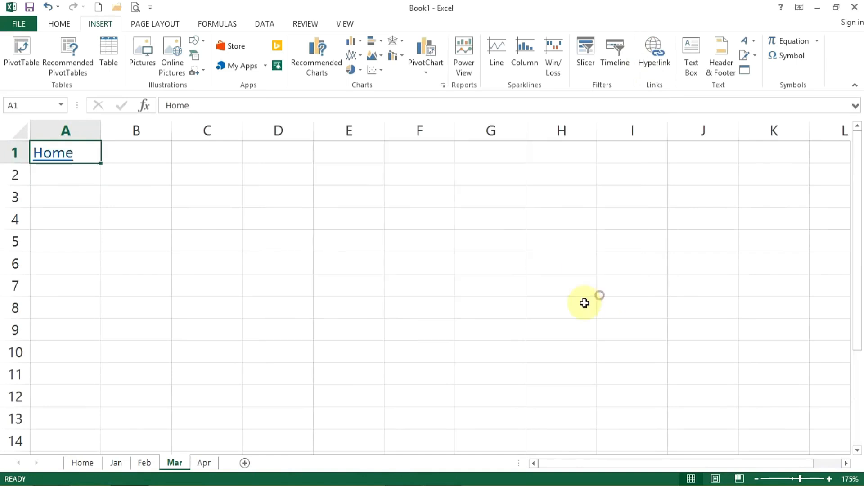
Return to the Home sheet through its link, follow the Jan link and enter Home in cell A1 there.
{"action": "left_click", "coordinate": [42, 153]}
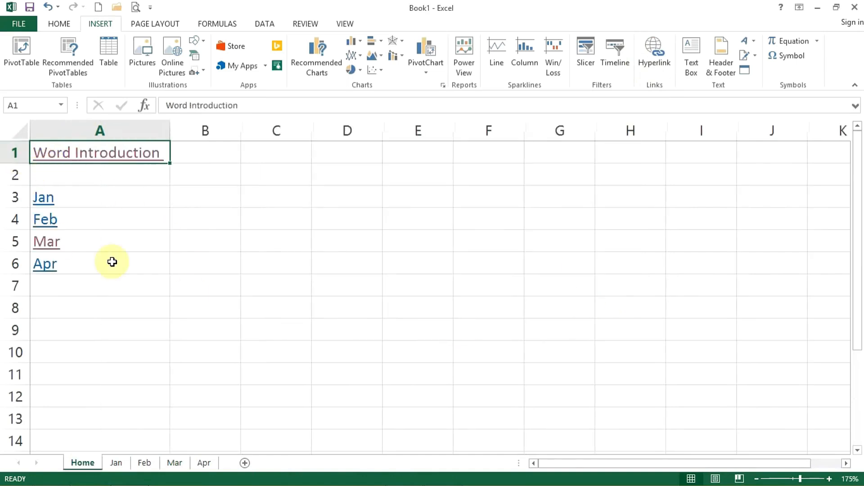
{"action": "left_click", "coordinate": [44, 201]}
{"action": "left_click", "coordinate": [44, 201]}
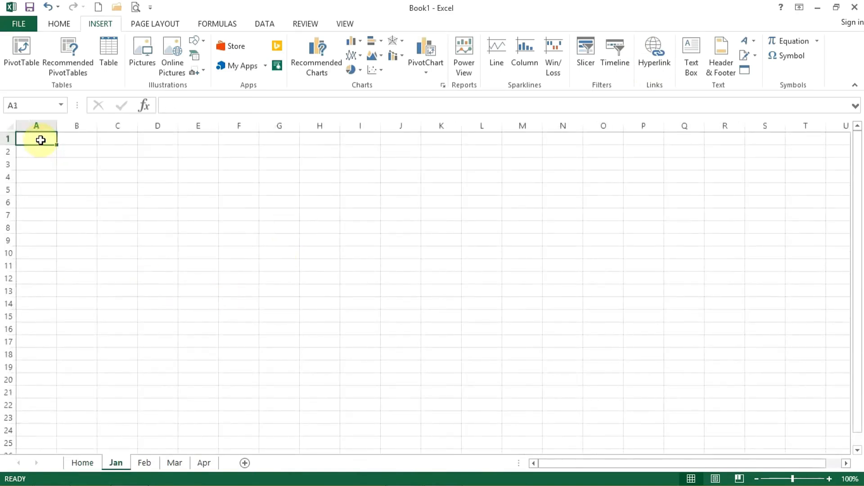
{"action": "type", "text": "Home"}
{"action": "key", "text": "Return"}
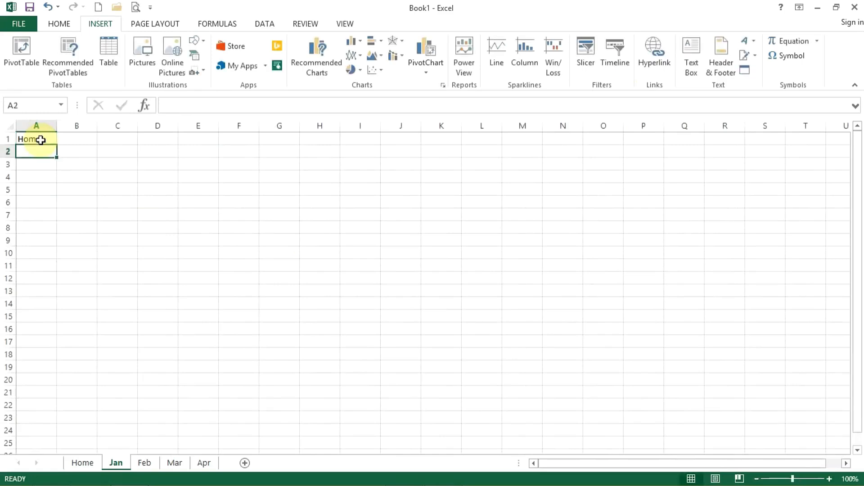
Hyperlink cell A1 of the Jan worksheet to the Home worksheet.
{"action": "left_click", "coordinate": [41, 140]}
{"action": "left_click", "coordinate": [654, 51]}
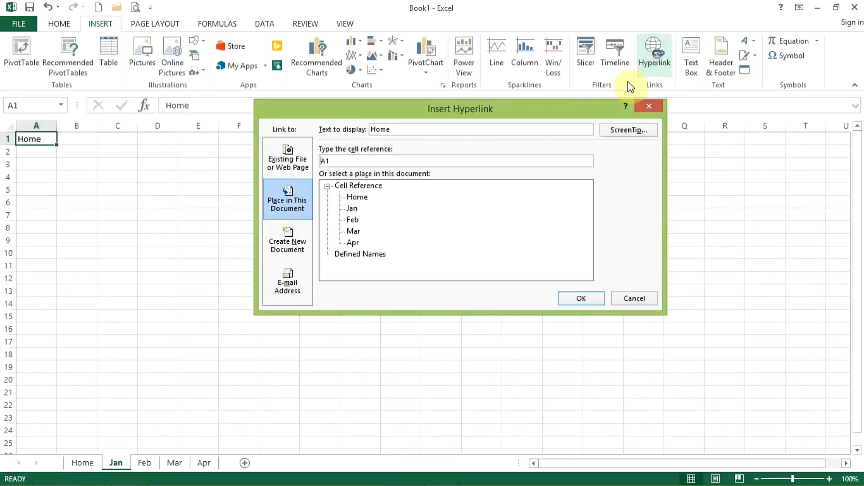
{"action": "left_click", "coordinate": [357, 197]}
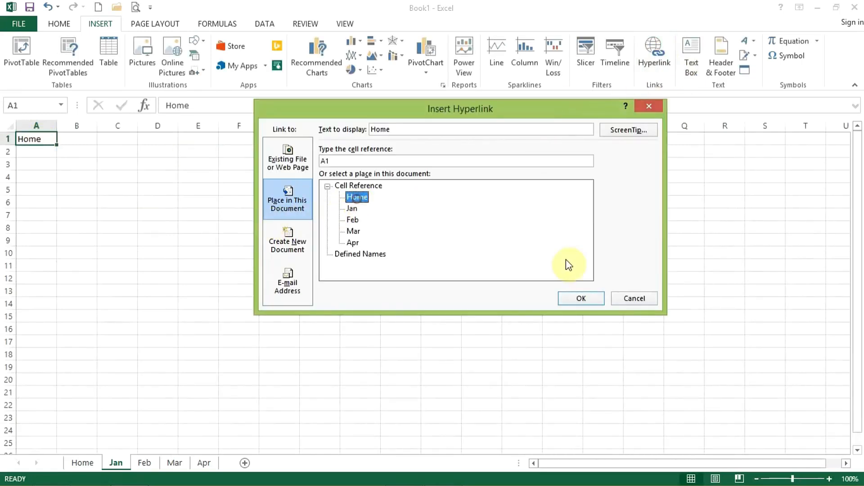
{"action": "left_click", "coordinate": [581, 298]}
{"action": "left_click", "coordinate": [77, 292]}
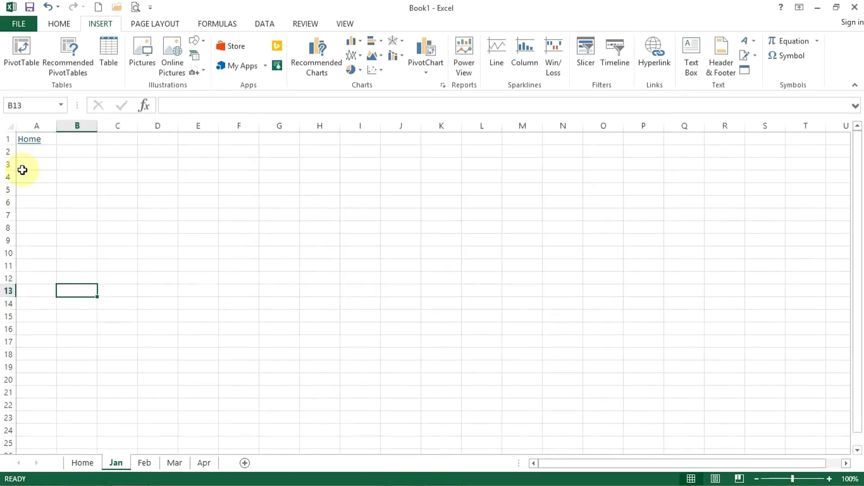
Test the links by going from Jan to Home, on to Mar, and back to Home.
{"action": "left_click", "coordinate": [28, 140]}
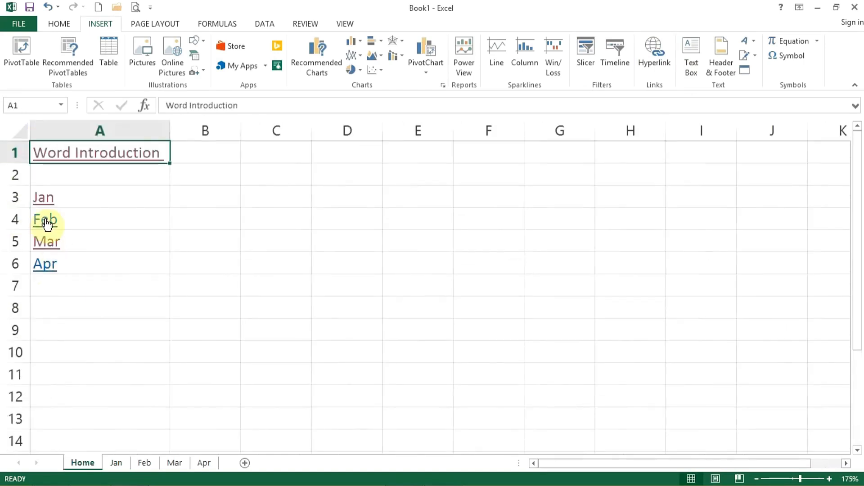
{"action": "left_click", "coordinate": [47, 247]}
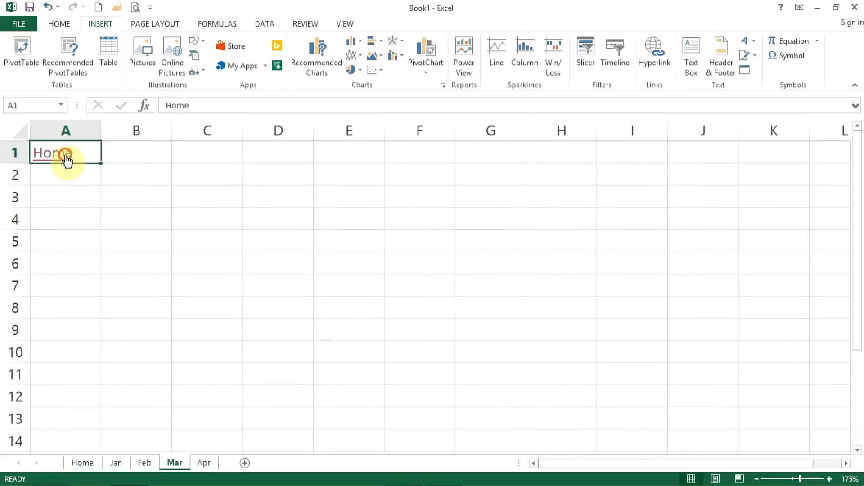
{"action": "left_click", "coordinate": [66, 162]}
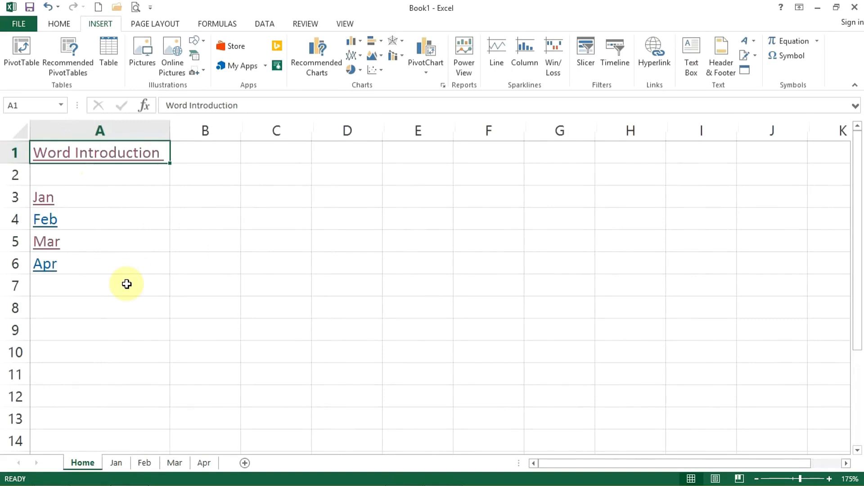
Review the hyperlink settings of the Word Introduction cell, then close them without changes.
{"action": "left_click", "coordinate": [660, 63]}
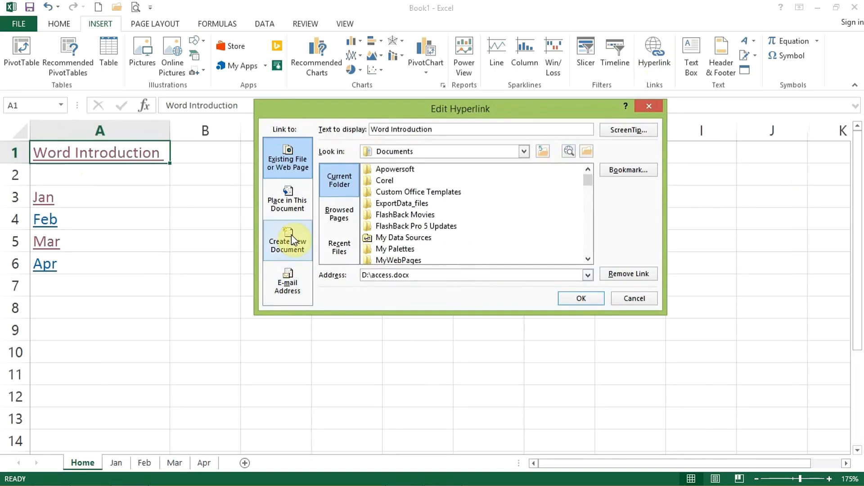
{"action": "left_click", "coordinate": [650, 107]}
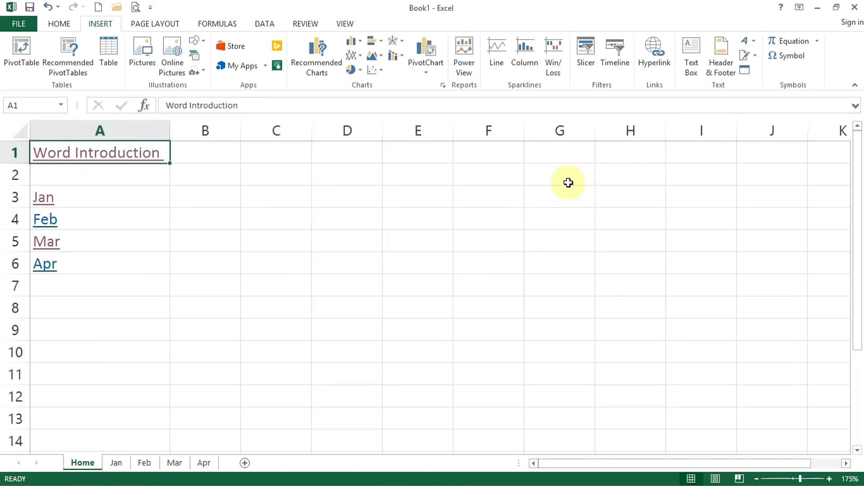
{"action": "left_click", "coordinate": [18, 24]}
{"action": "left_click", "coordinate": [31, 85]}
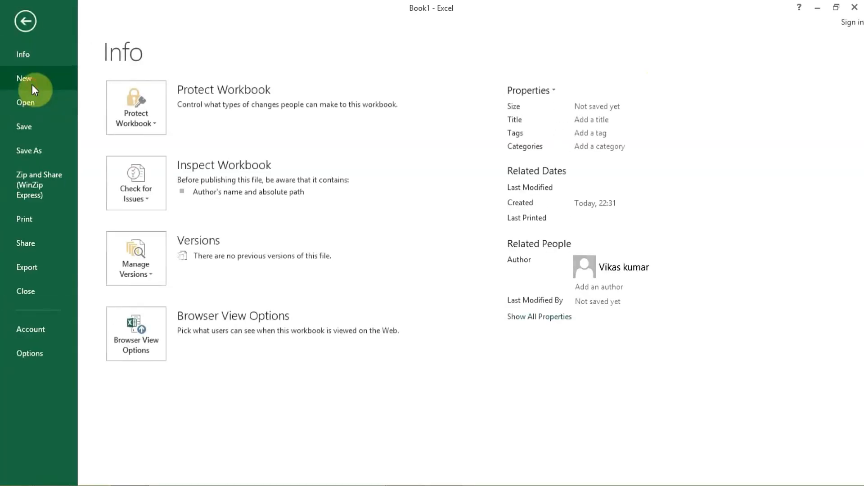
{"action": "left_click", "coordinate": [27, 22]}
{"action": "left_click", "coordinate": [316, 235]}
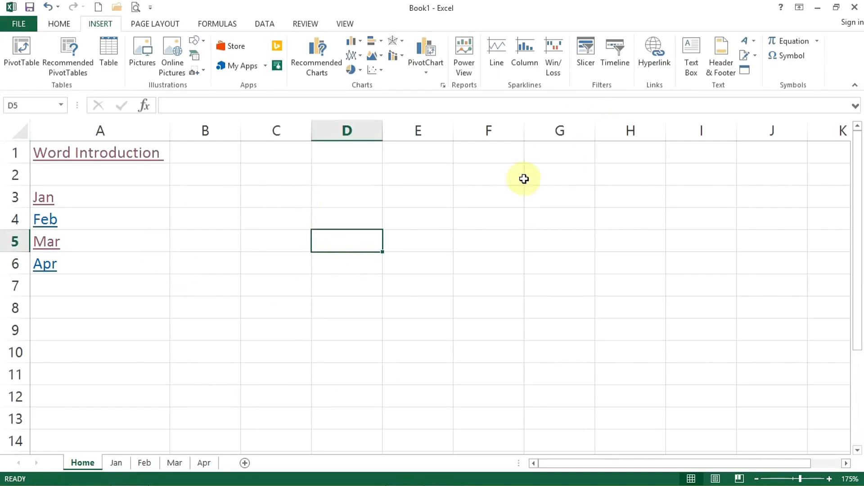
Enter New Page in cell E3 of the Home worksheet.
{"action": "left_click", "coordinate": [433, 191]}
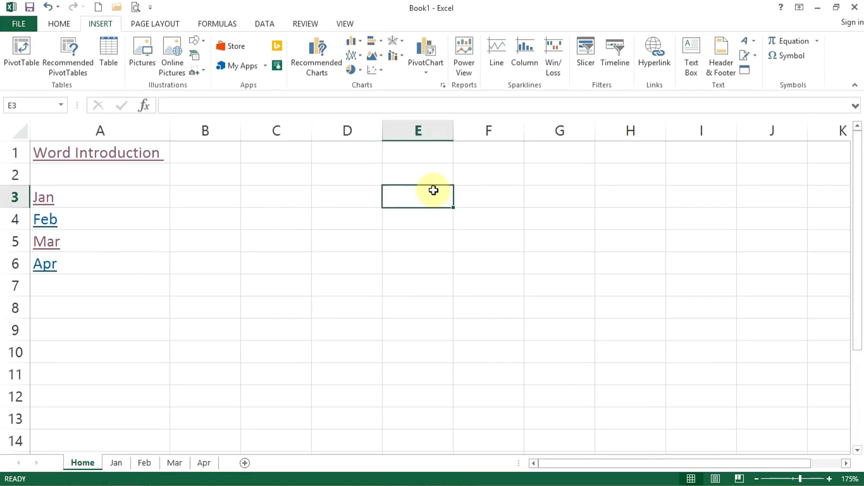
{"action": "type", "text": "New"}
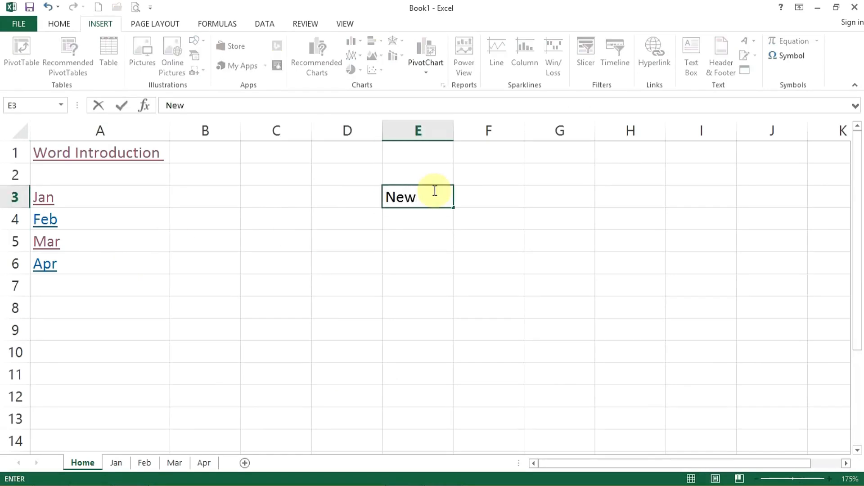
{"action": "type", "text": " Page"}
{"action": "key", "text": "Return"}
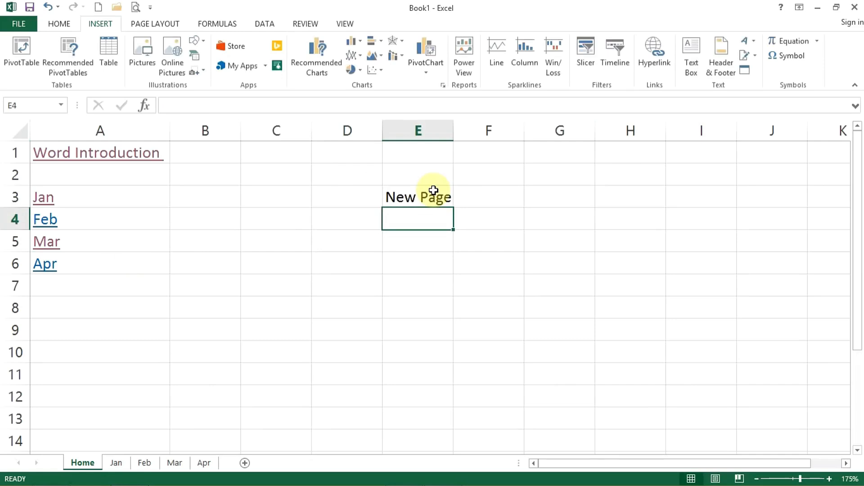
Hyperlink cell E3 to a newly created document named Excel Ex-1, set for editing now, and close the new workbook.
{"action": "left_click", "coordinate": [432, 192]}
{"action": "left_click", "coordinate": [653, 72]}
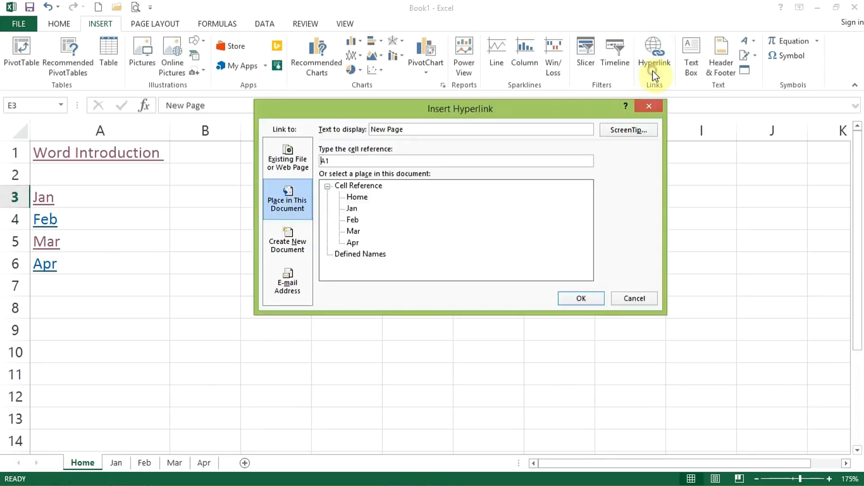
{"action": "left_click", "coordinate": [284, 250]}
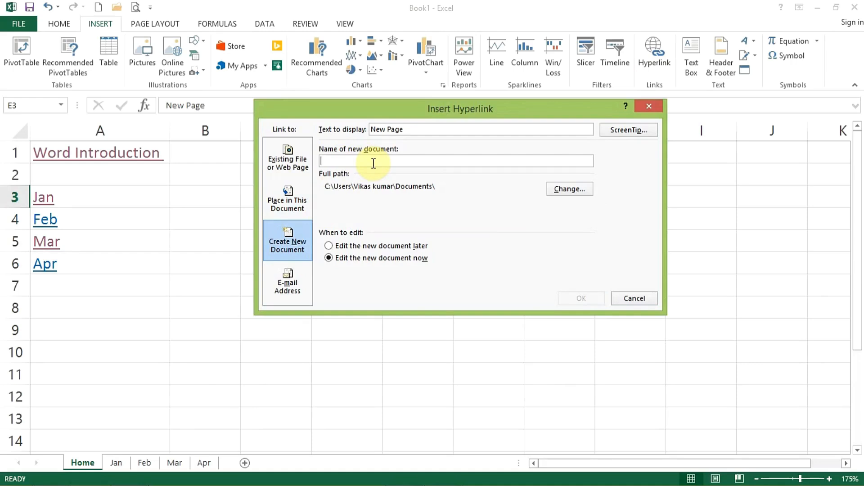
{"action": "type", "text": "Excel Ex-1"}
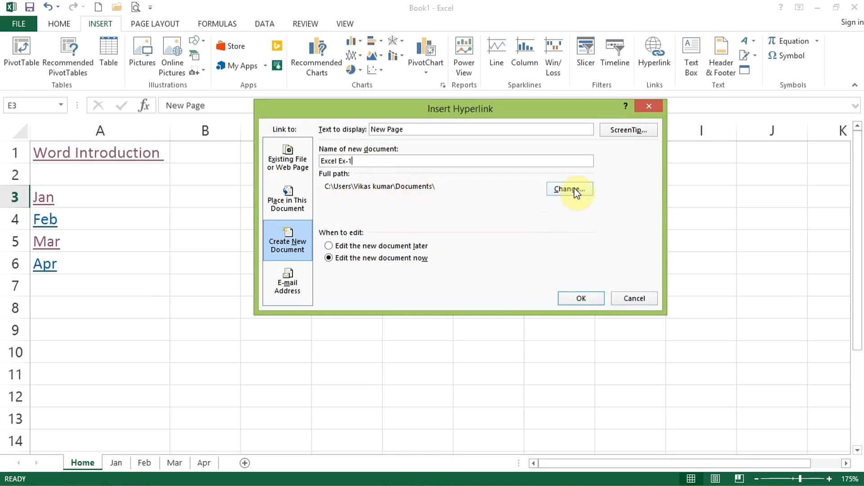
{"action": "left_click", "coordinate": [581, 299]}
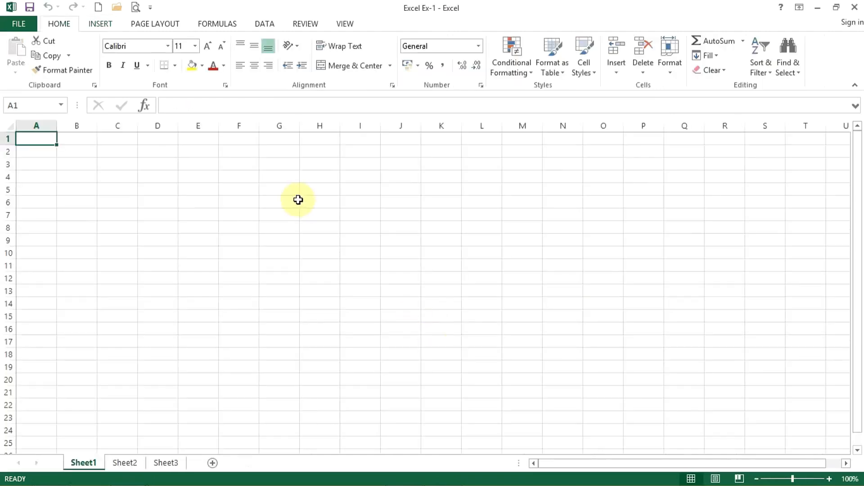
{"action": "left_click", "coordinate": [854, 7]}
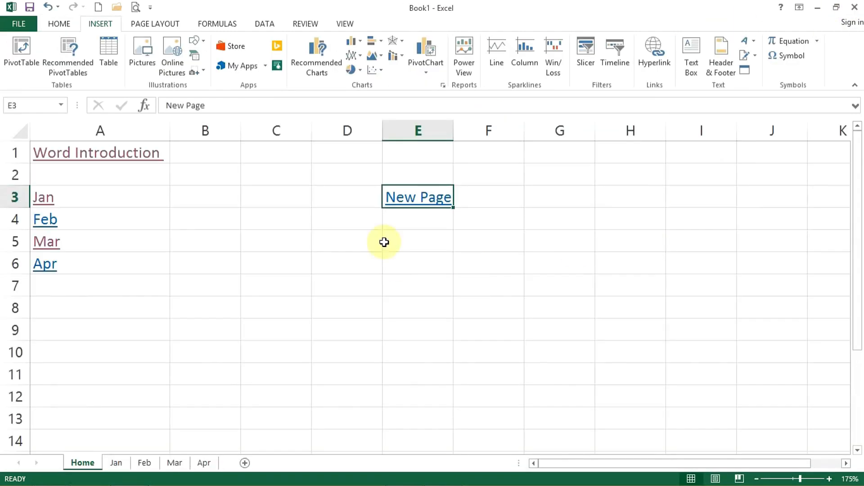
Test the New Page link by opening the Excel Ex-1 workbook through the security notice, then close that workbook.
{"action": "left_click", "coordinate": [428, 198]}
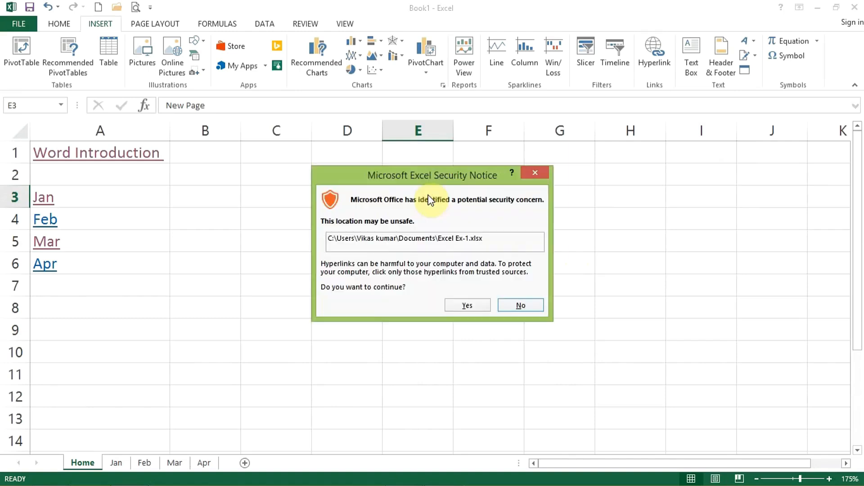
{"action": "left_click", "coordinate": [467, 306]}
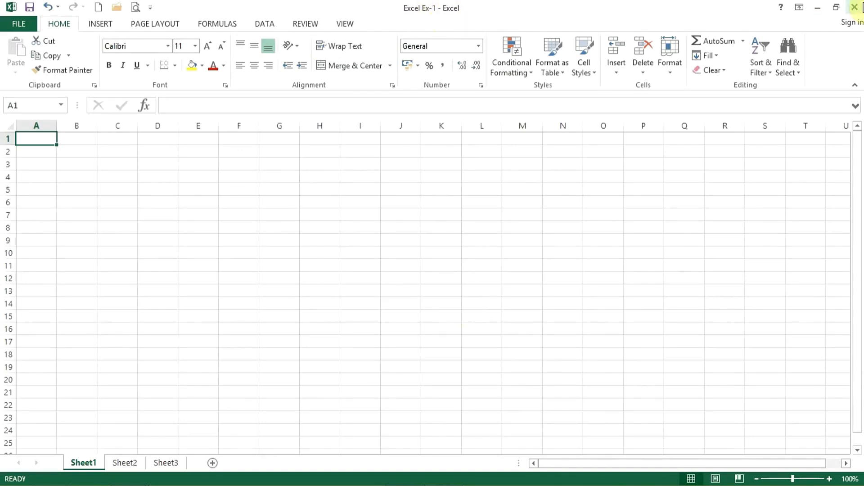
{"action": "left_click", "coordinate": [854, 7]}
{"action": "left_click", "coordinate": [364, 282]}
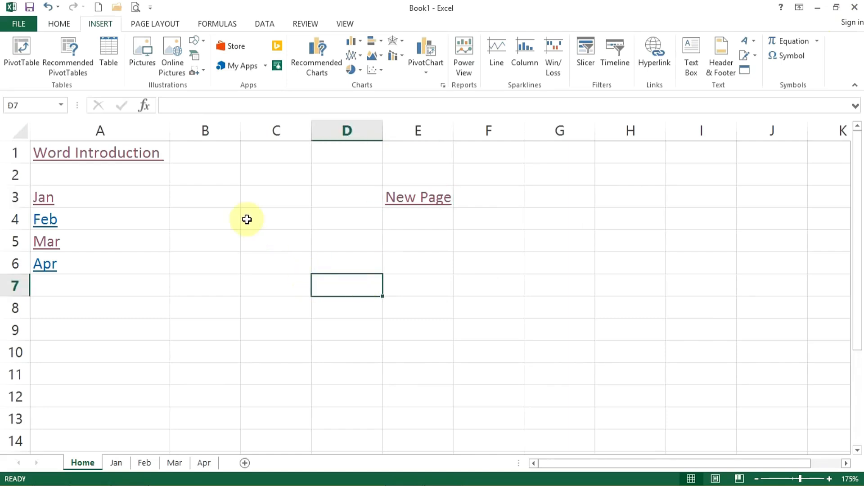
Draw a text box about 3.5 cm wide and 2.2 cm high over G5:I9 containing "This is very importent Excel sheet.".
{"action": "left_click", "coordinate": [239, 204]}
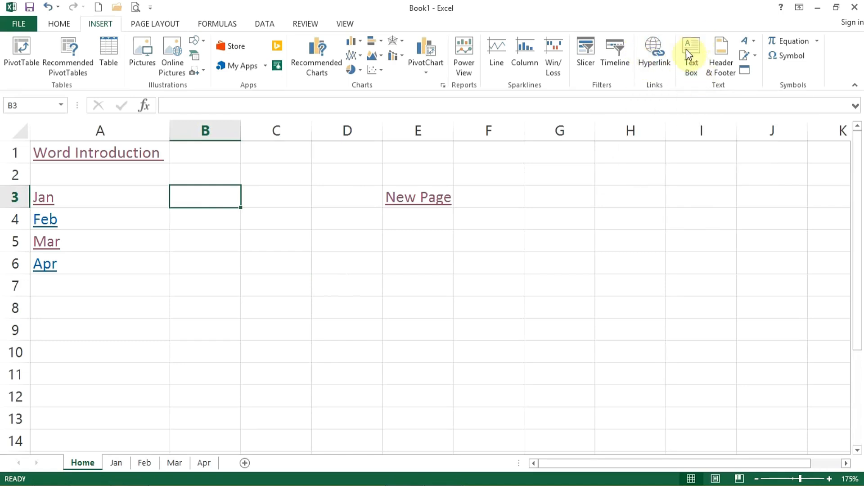
{"action": "left_click", "coordinate": [691, 75]}
{"action": "left_click_drag", "start_coordinate": [580, 246], "coordinate": [728, 338]}
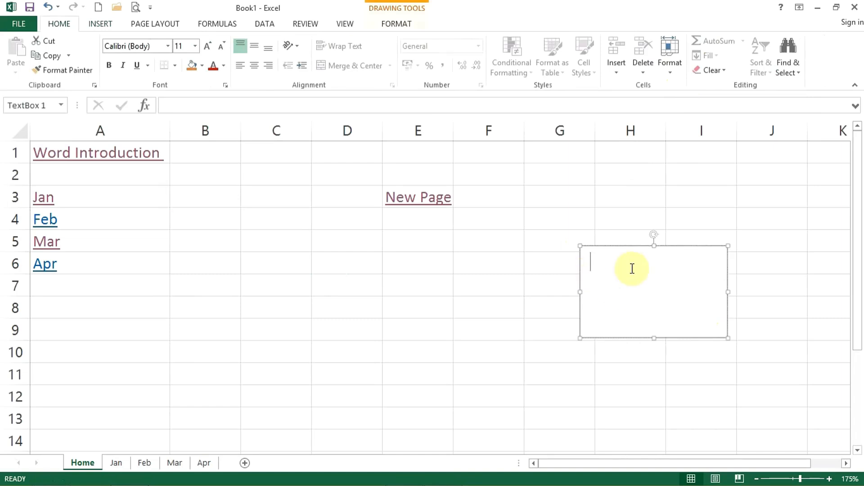
{"action": "type", "text": "This is very im"}
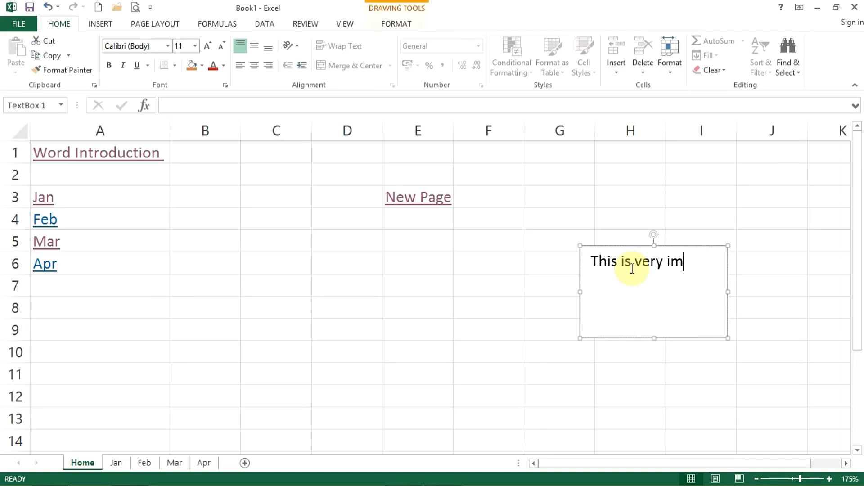
{"action": "type", "text": "portent Excel sheet."}
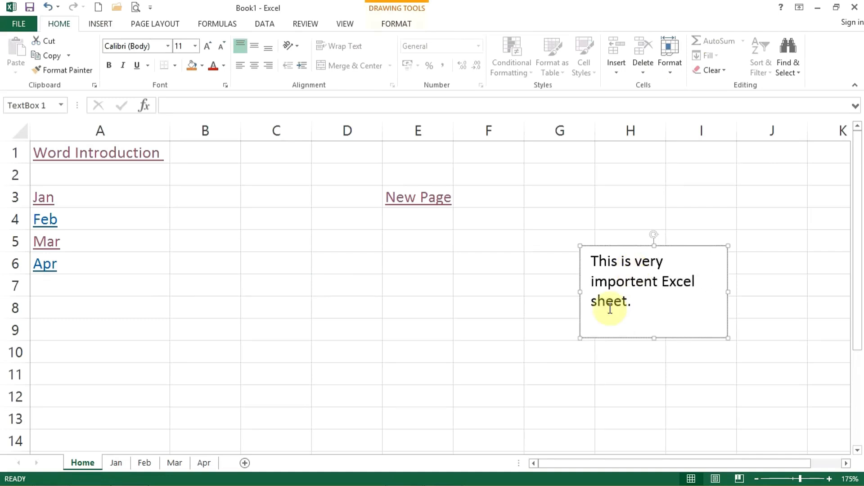
{"action": "left_click", "coordinate": [430, 302]}
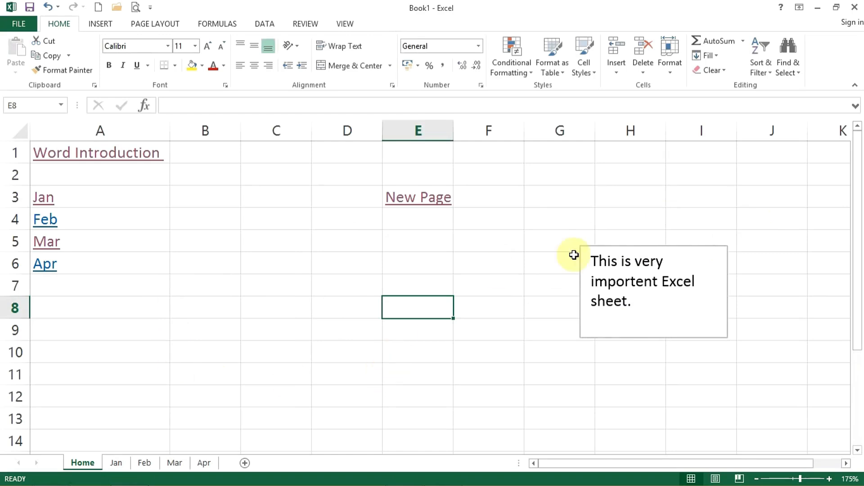
{"action": "left_click", "coordinate": [407, 264]}
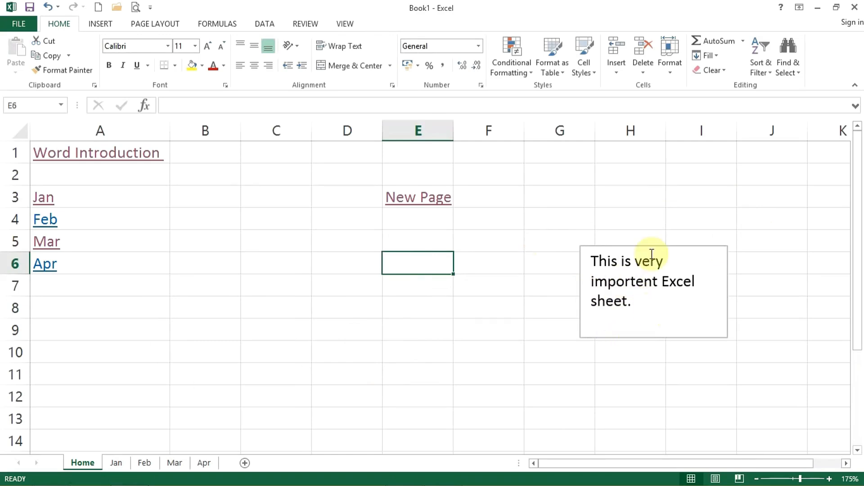
Apply the light orange gradient shape style to the text box on the Home sheet.
{"action": "left_click", "coordinate": [102, 24]}
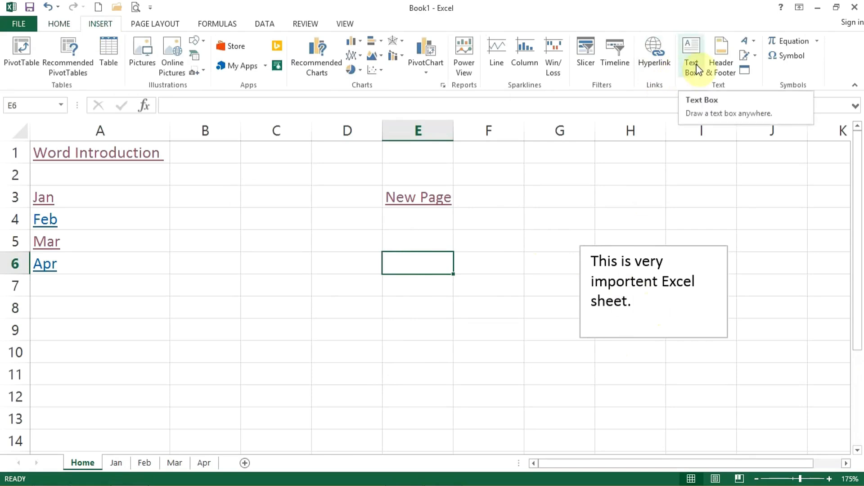
{"action": "left_click", "coordinate": [623, 301]}
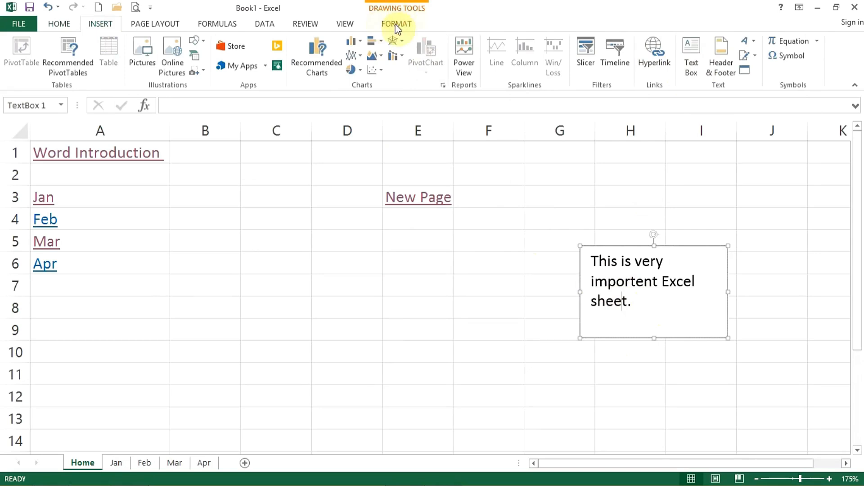
{"action": "left_click", "coordinate": [396, 26]}
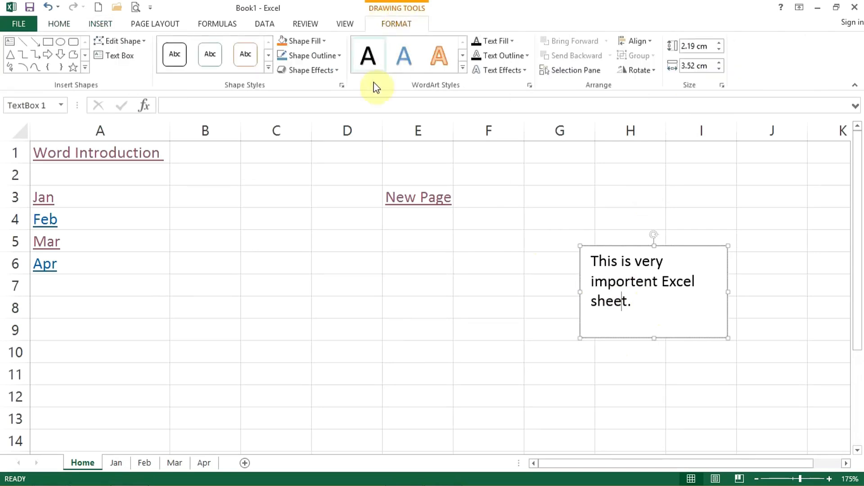
{"action": "left_click", "coordinate": [265, 68]}
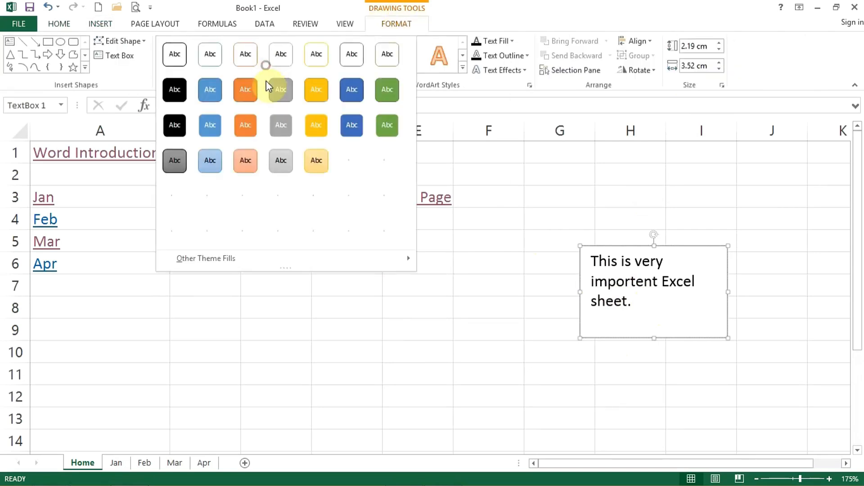
{"action": "left_click", "coordinate": [243, 170]}
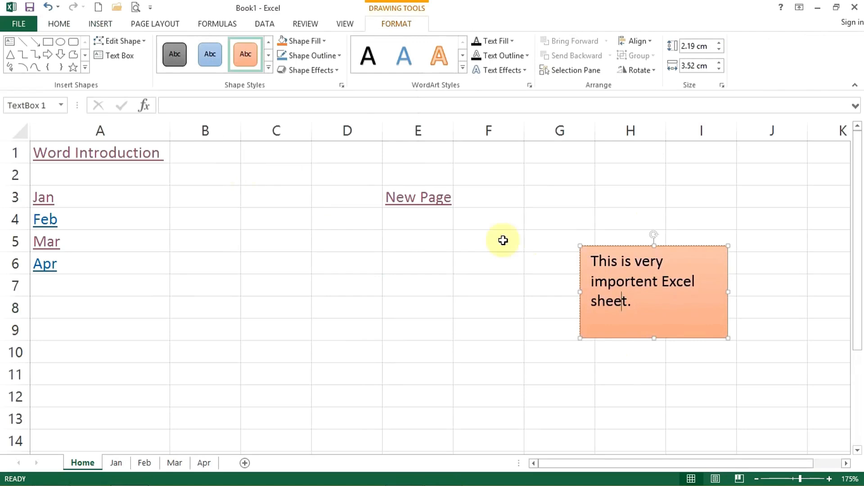
Select the whole text box and apply the grey WordArt style with a dark outline to its text.
{"action": "left_click", "coordinate": [462, 67]}
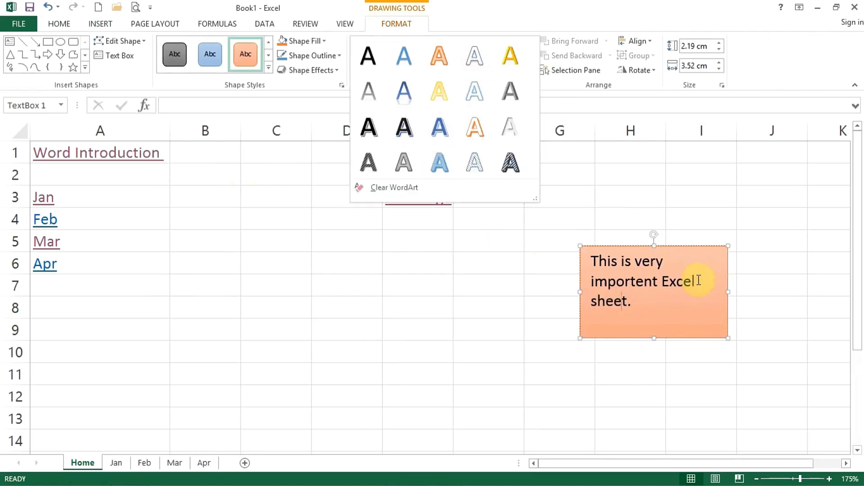
{"action": "left_click", "coordinate": [684, 245]}
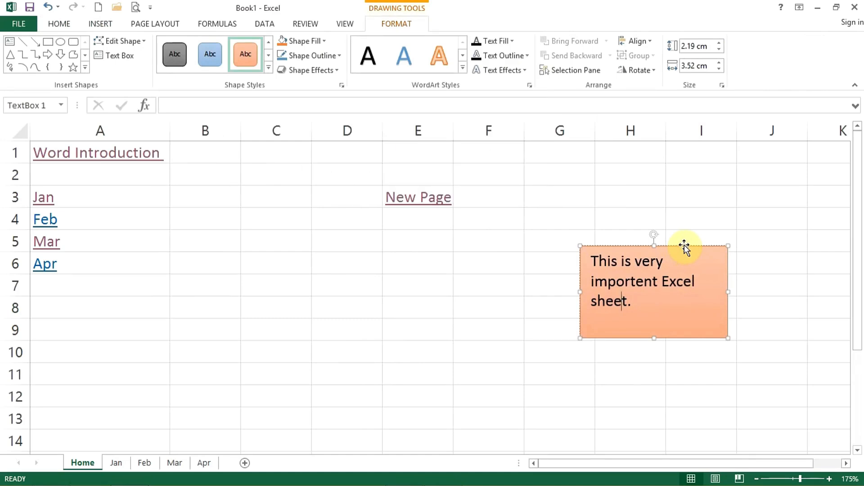
{"action": "left_click", "coordinate": [684, 244]}
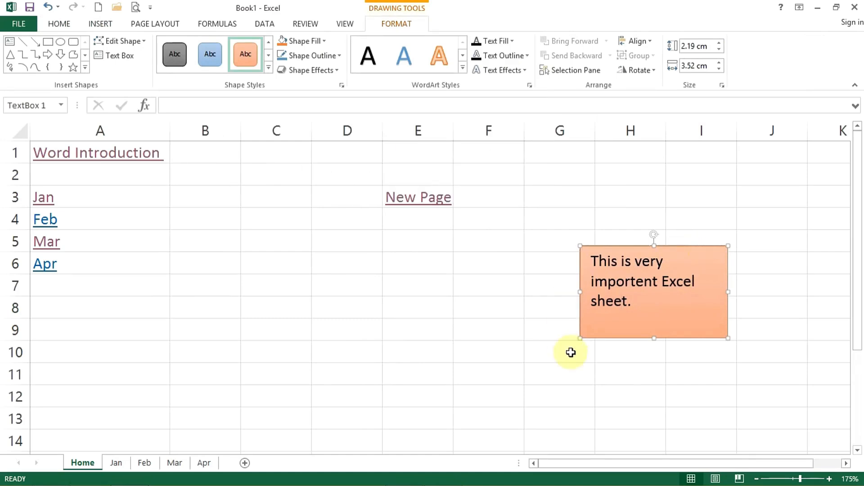
{"action": "left_click", "coordinate": [464, 68]}
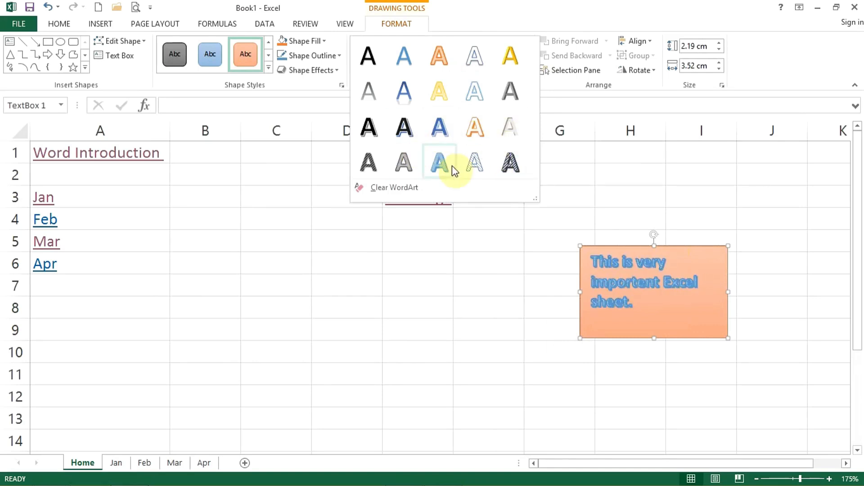
{"action": "left_click", "coordinate": [407, 167]}
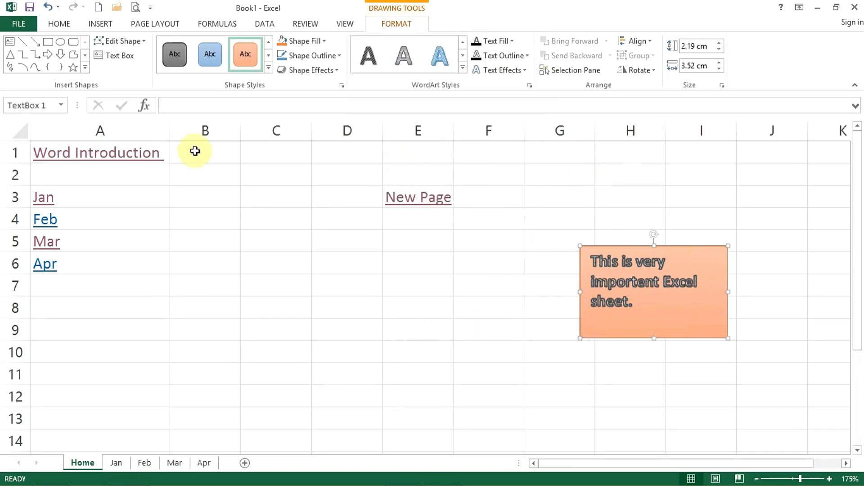
Show the commands for inserting objects into the worksheet.
{"action": "left_click", "coordinate": [98, 24]}
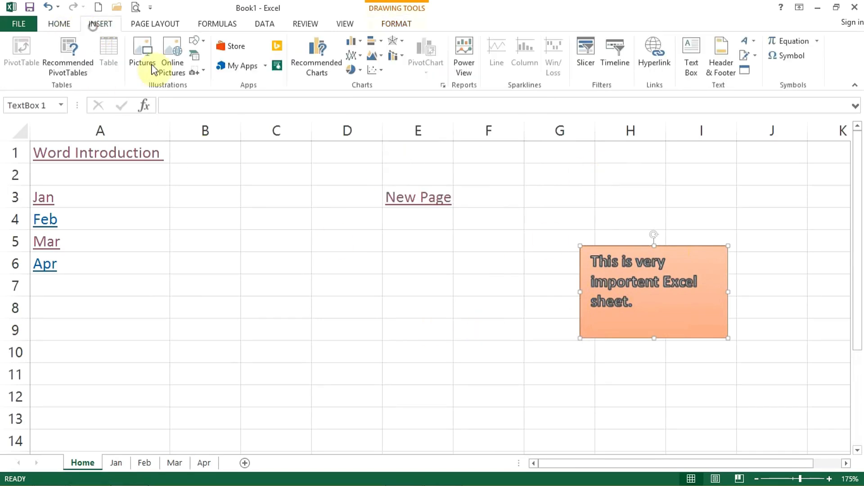